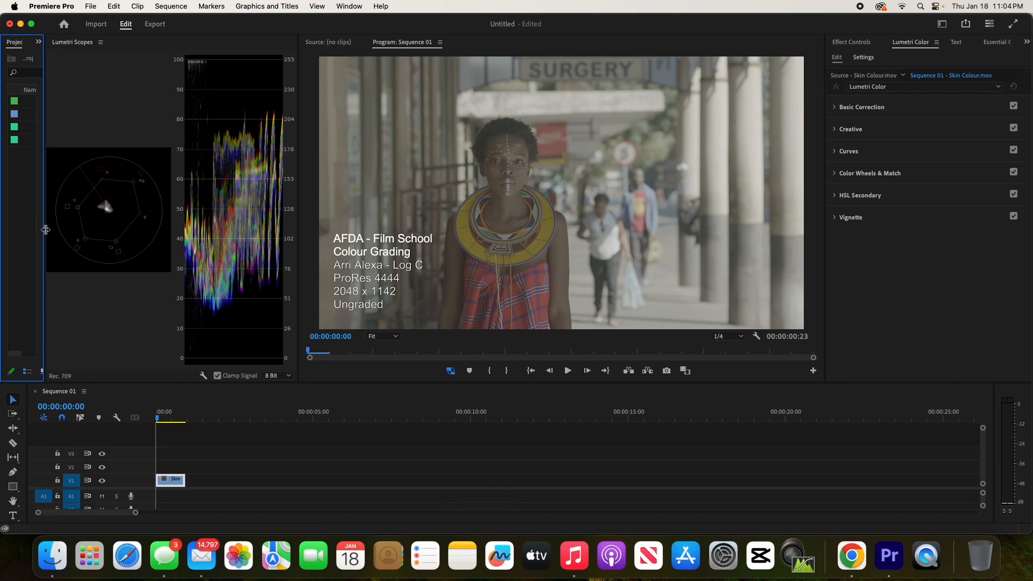
# - Create a new adjustment layer, place it on V2 above the Skin Colour clip, and trim it to the clip's length
pyautogui.rightClick(23, 228)
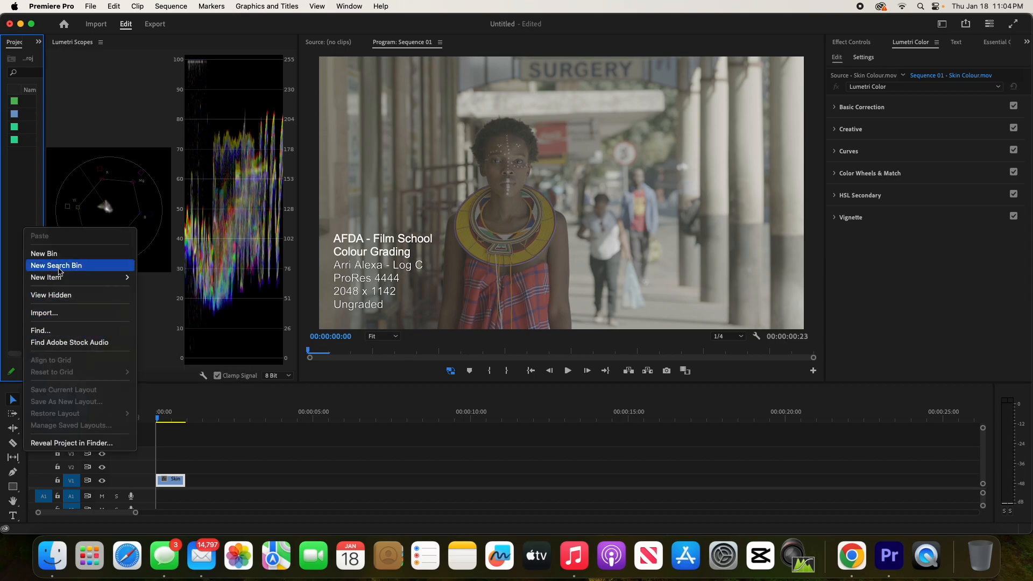
pyautogui.moveTo(59, 277)
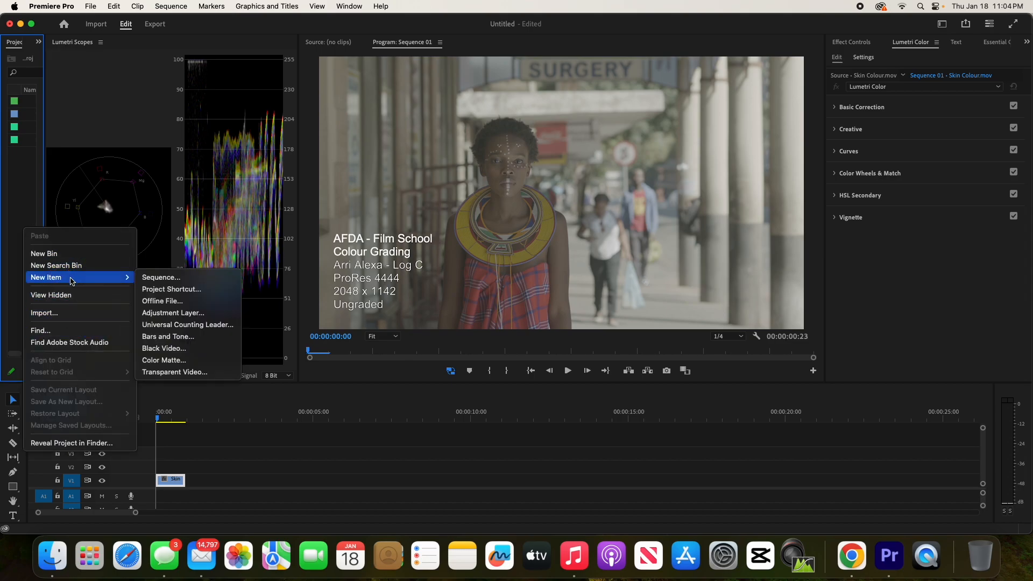
pyautogui.click(177, 312)
pyautogui.click(579, 315)
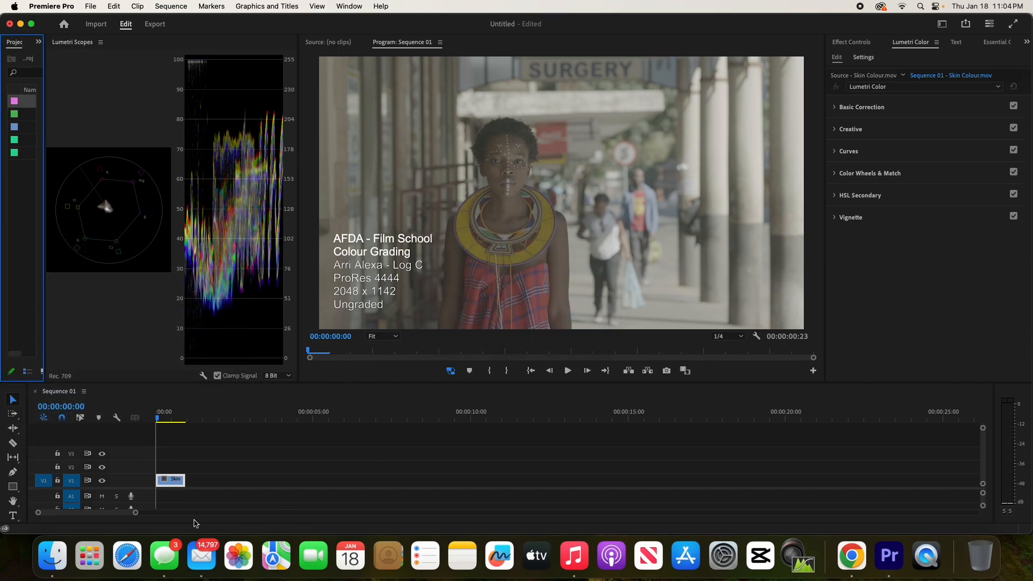
pyautogui.moveTo(10, 100); pyautogui.dragTo(162, 465)
pyautogui.moveTo(311, 466); pyautogui.dragTo(184, 466)
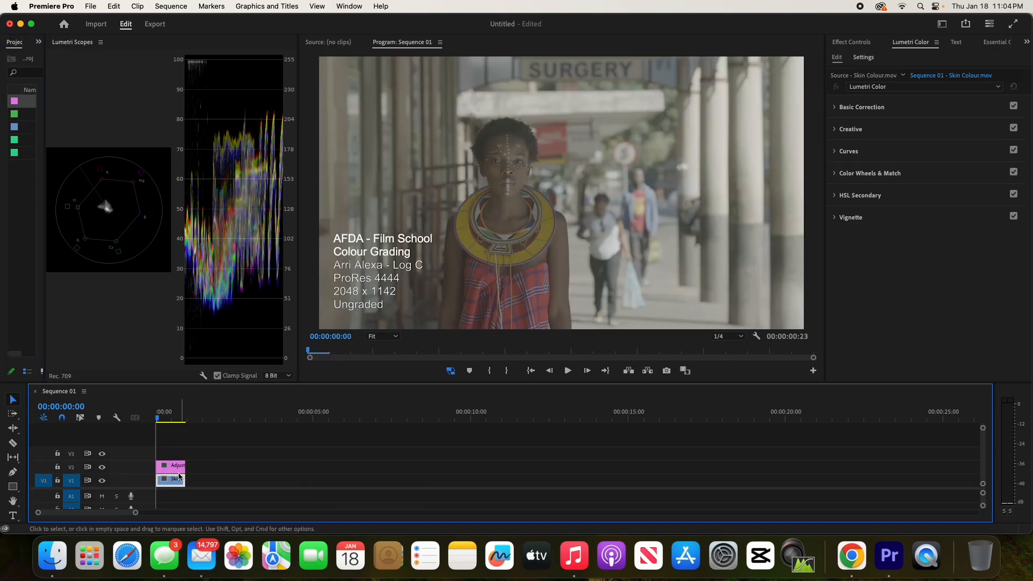
# - Rename the adjustment layer clip on V2 as "rec 709"
pyautogui.rightClick(172, 469)
pyautogui.moveTo(223, 528)
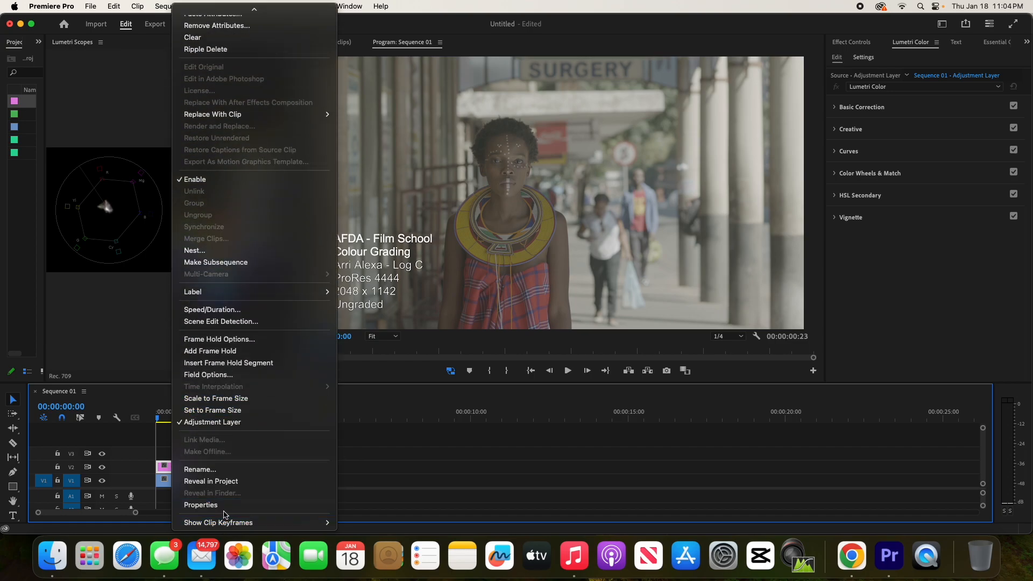
pyautogui.click(211, 469)
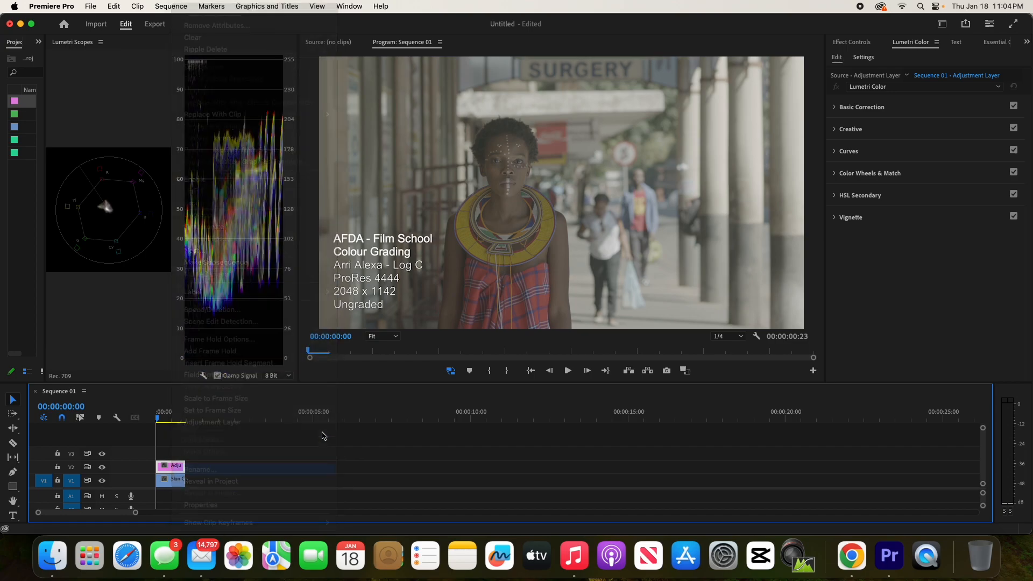
pyautogui.press('BackSpace')
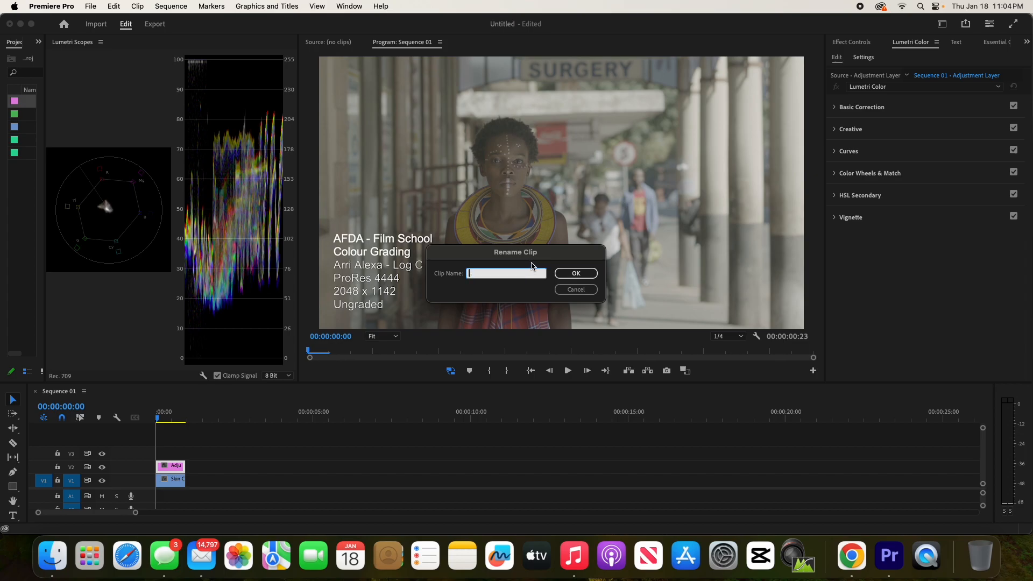
pyautogui.write('rec 709')
pyautogui.press('Return')
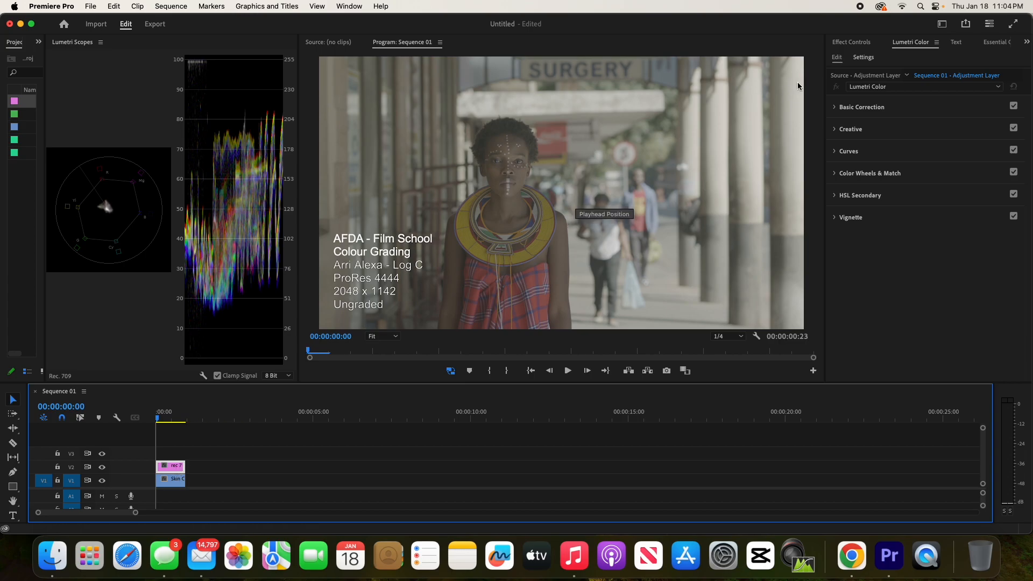
# - Apply the AMIRA_Default_LogC2Rec709 input LUT to the rec 709 adjustment layer in Basic Correction
pyautogui.click(835, 108)
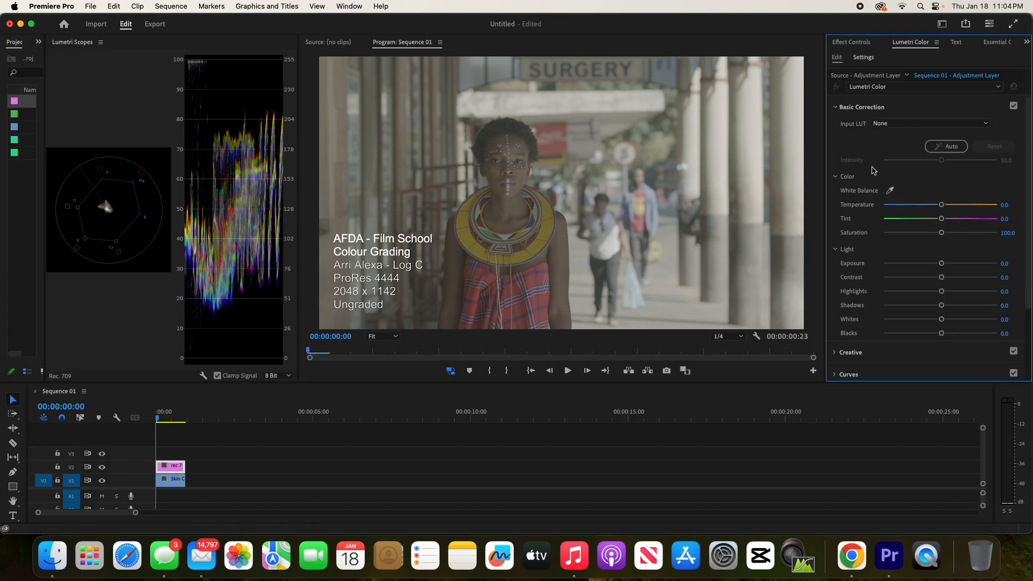
pyautogui.click(891, 126)
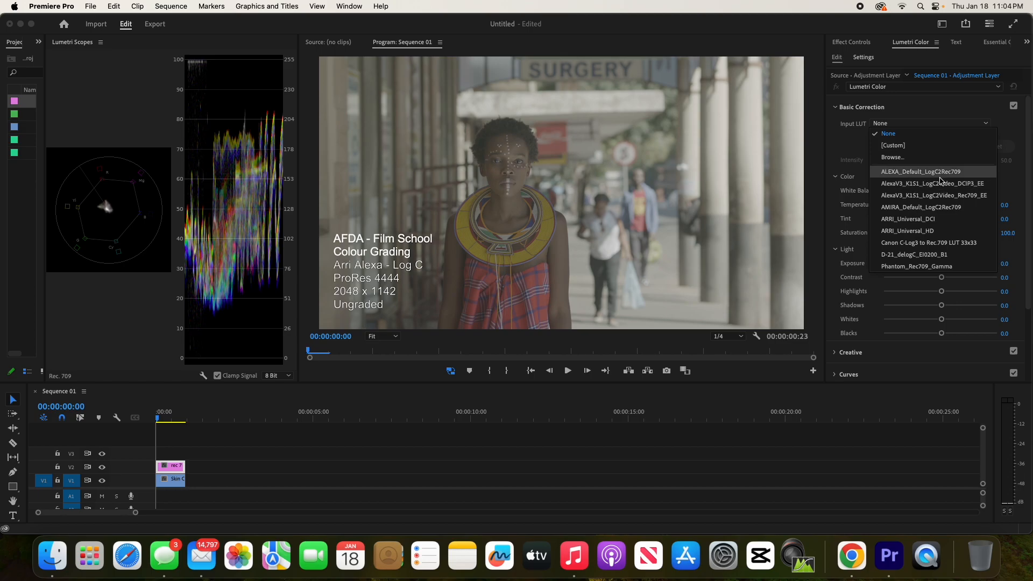
pyautogui.click(928, 208)
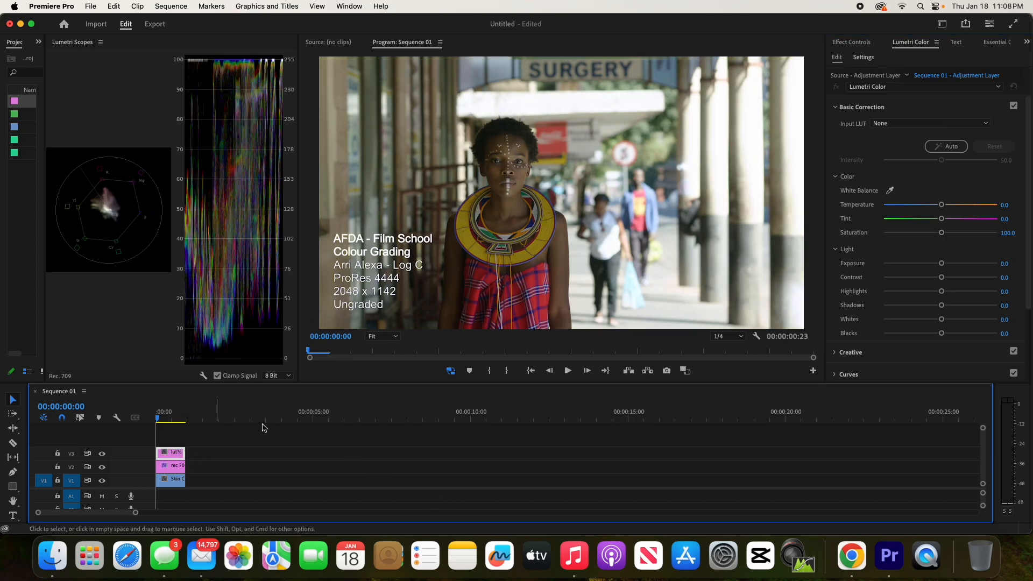
# - Try the BlueArchitecture creative look on the V3 adjustment layer with its intensity lowered to about 42.5
pyautogui.click(834, 107)
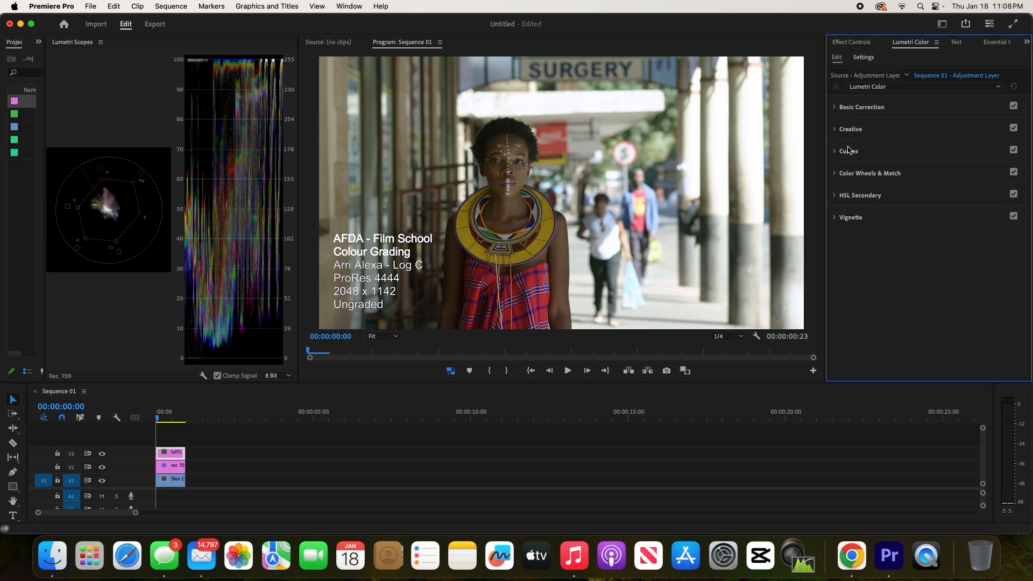
pyautogui.click(838, 131)
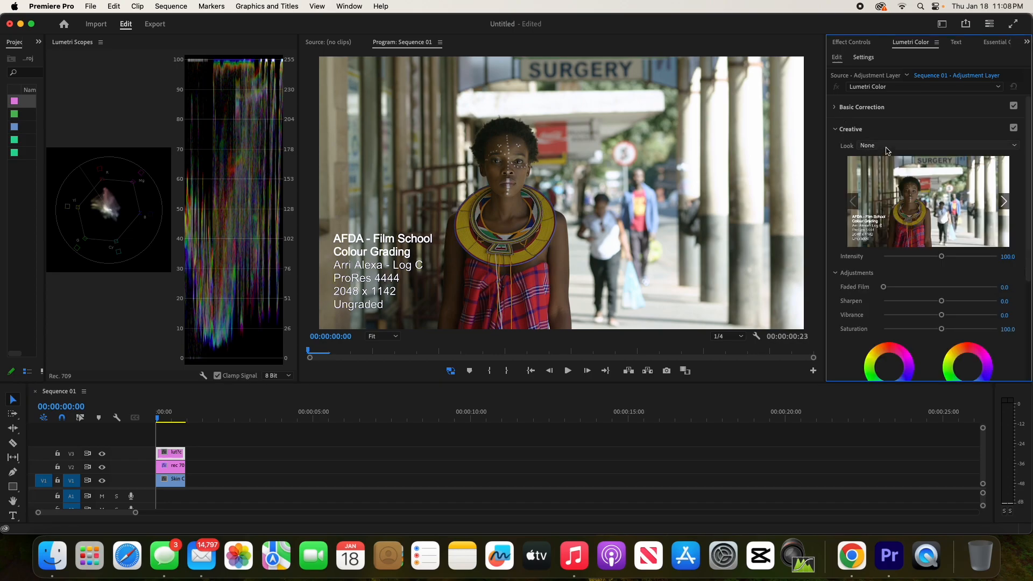
pyautogui.click(886, 147)
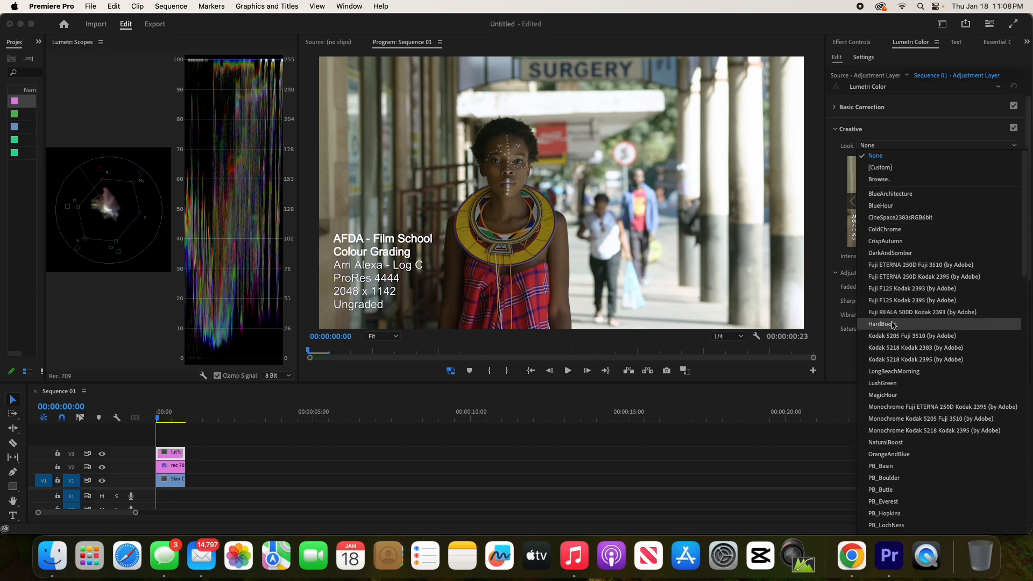
pyautogui.scroll(-3, 893, 328)
pyautogui.scroll(3, 893, 335)
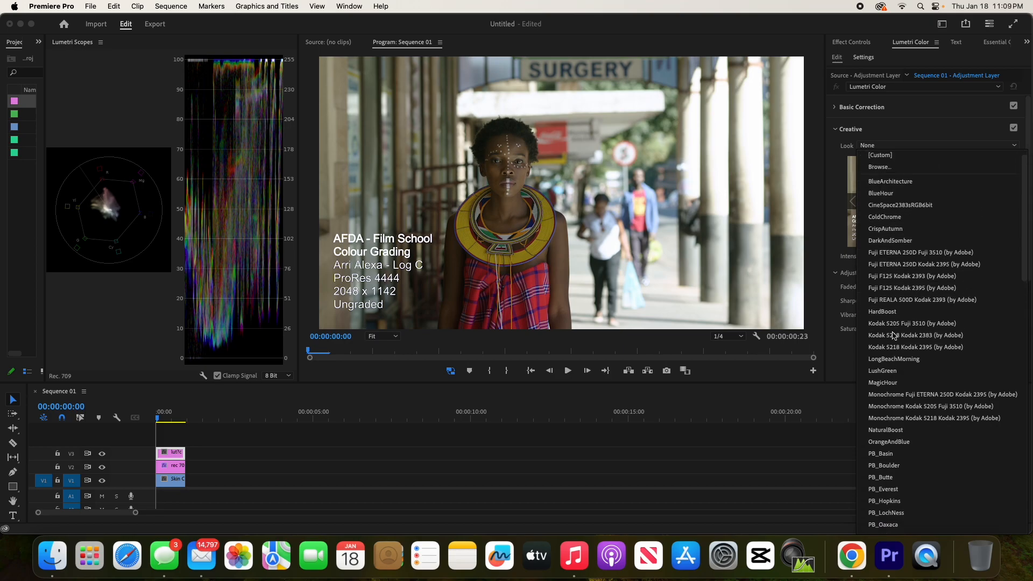
pyautogui.scroll(-3, 893, 335)
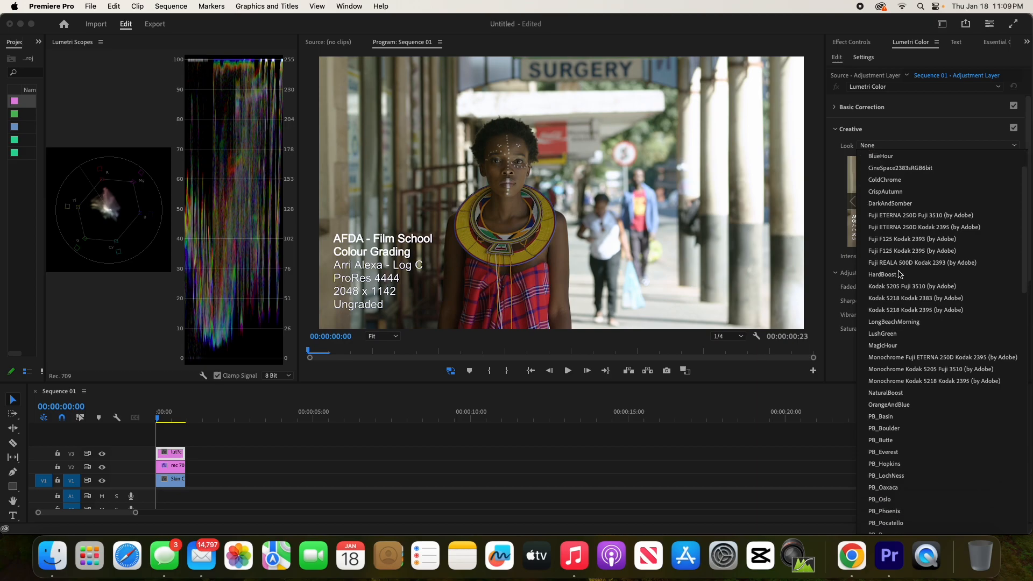
pyautogui.scroll(3, 887, 204)
pyautogui.click(886, 195)
pyautogui.moveTo(935, 256); pyautogui.dragTo(907, 256)
# - Try other creative looks on the V3 adjustment layer, including DarkAndSomber, LongBeachMorning and LushGreen
pyautogui.click(893, 145)
pyautogui.click(883, 193)
pyautogui.click(877, 147)
pyautogui.click(882, 205)
pyautogui.click(880, 147)
pyautogui.click(877, 191)
pyautogui.click(879, 146)
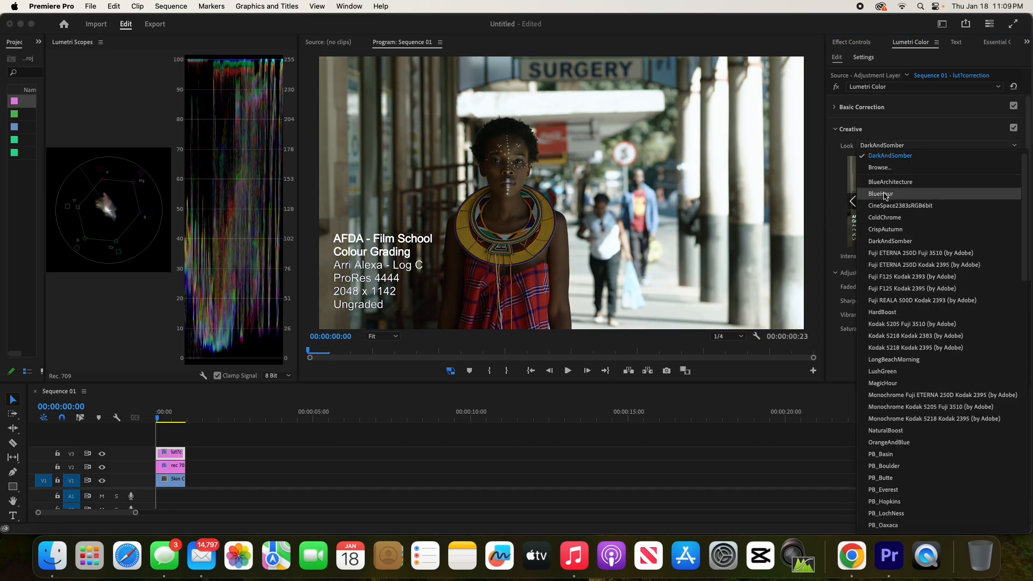
pyautogui.click(894, 359)
pyautogui.click(890, 146)
pyautogui.click(893, 372)
# - Apply the MagicHour creative look to the V3 adjustment layer and set its intensity to 39.6
pyautogui.click(891, 146)
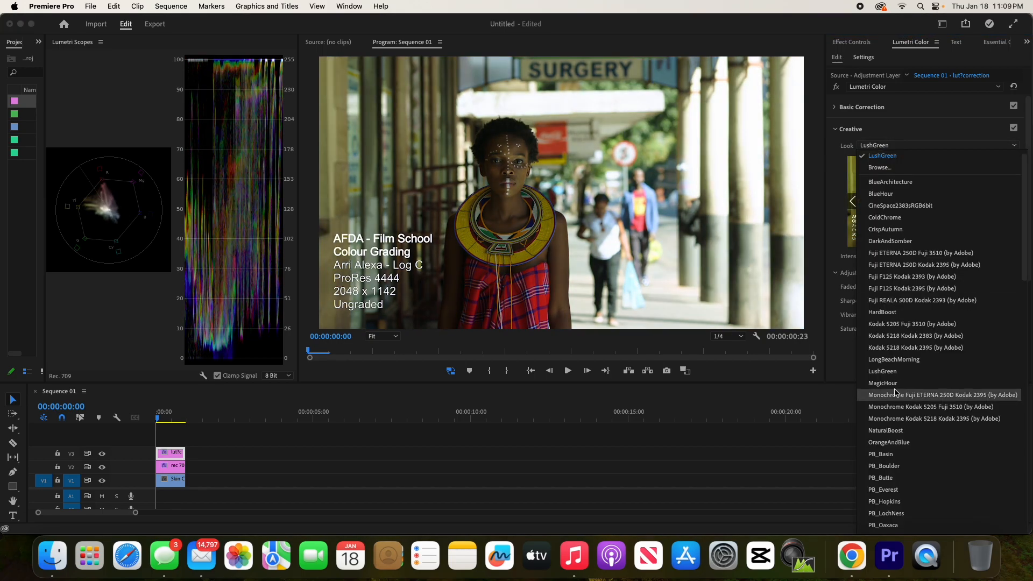
pyautogui.click(892, 385)
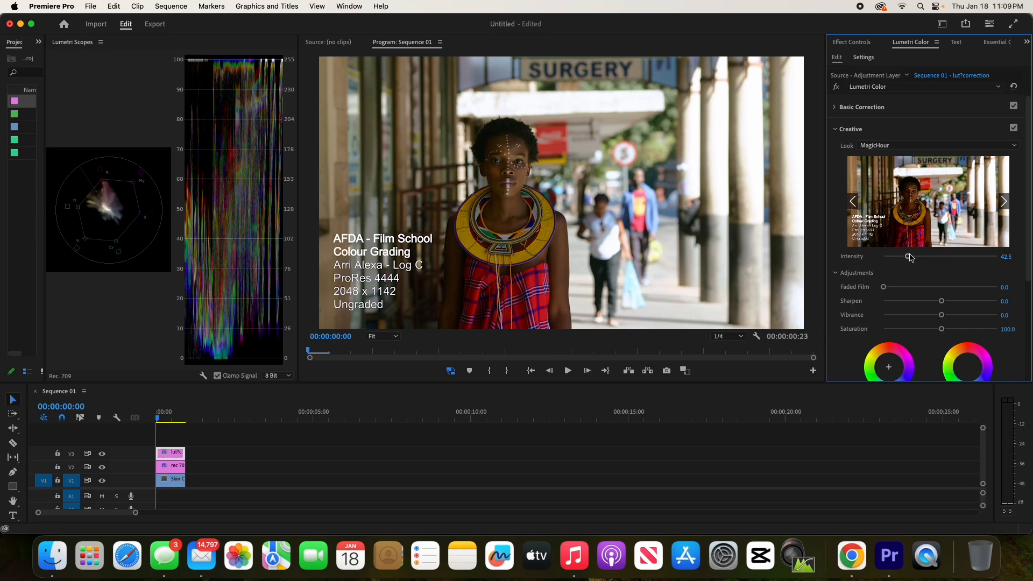
pyautogui.scroll(-2, 909, 257)
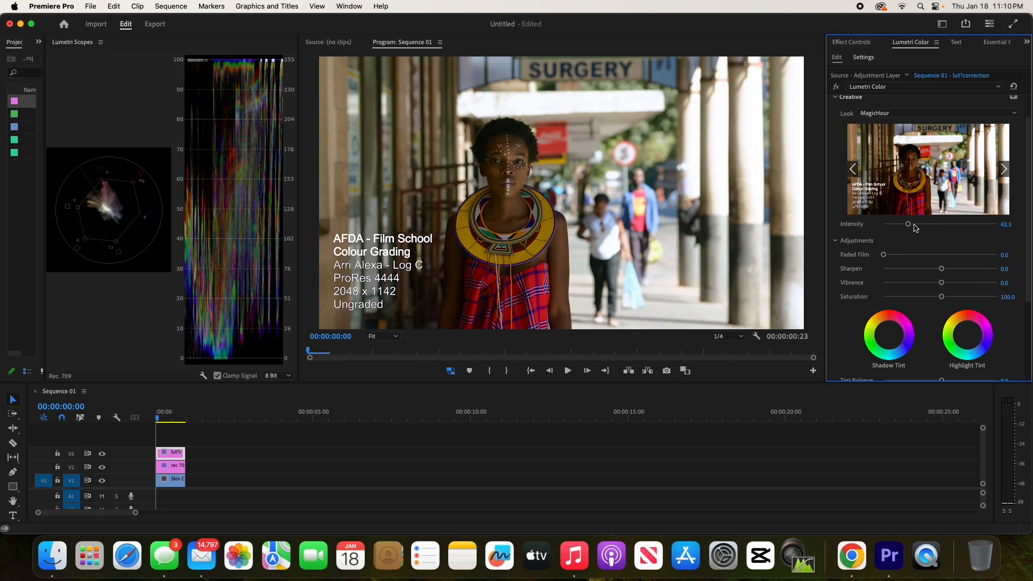
pyautogui.moveTo(910, 226); pyautogui.dragTo(941, 226)
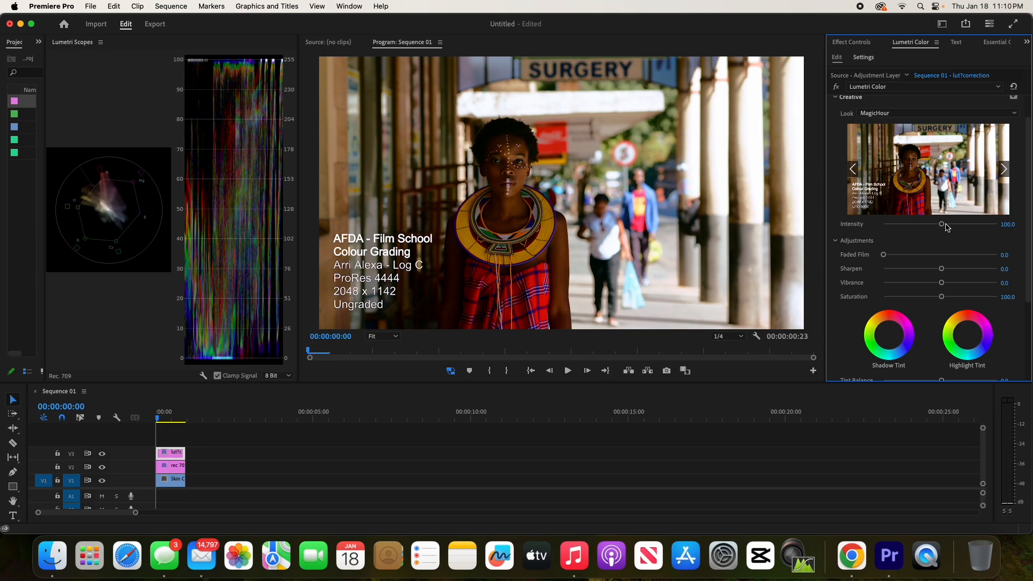
pyautogui.moveTo(942, 226); pyautogui.dragTo(905, 228)
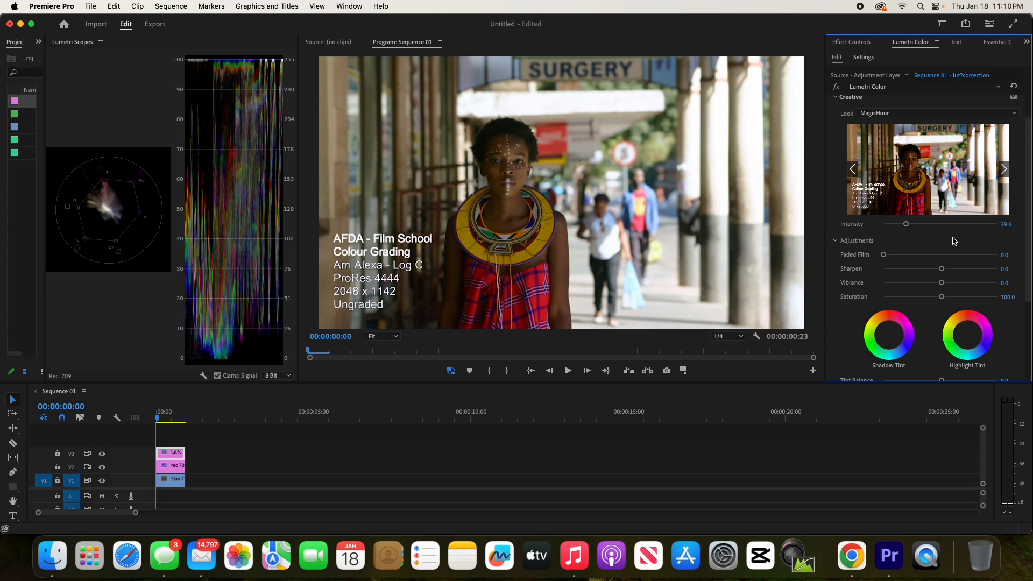
# - Toggle the Creative adjustments off and on to compare the image with and without the MagicHour look
pyautogui.scroll(1, 963, 173)
pyautogui.scroll(2, 963, 173)
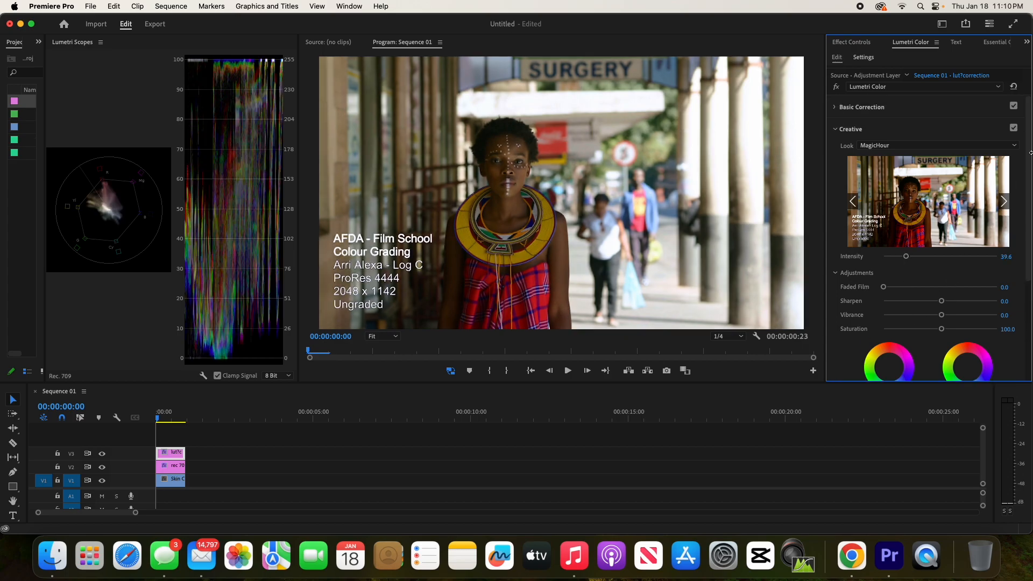
pyautogui.click(1013, 128)
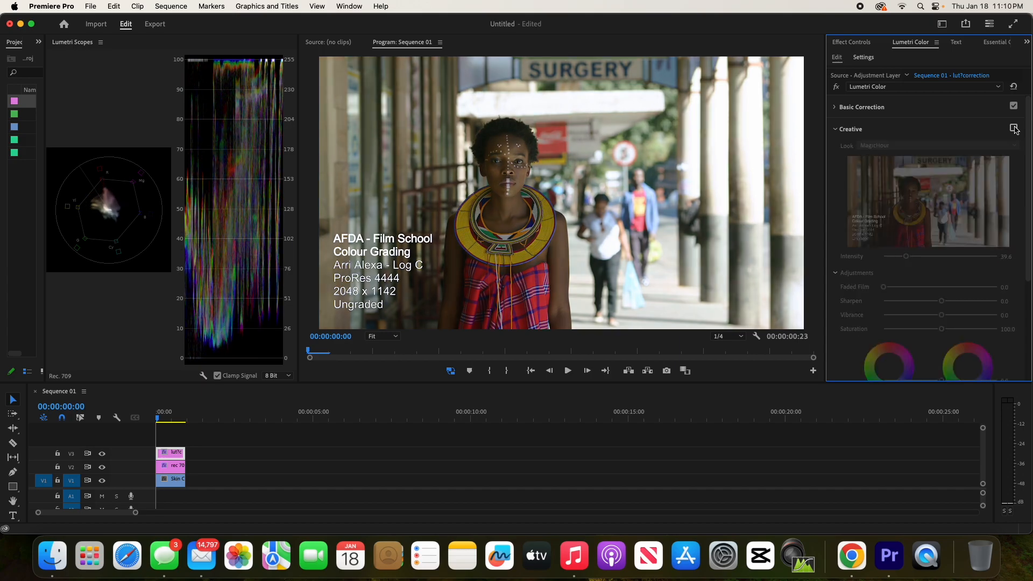
pyautogui.click(1013, 128)
pyautogui.click(1013, 128)
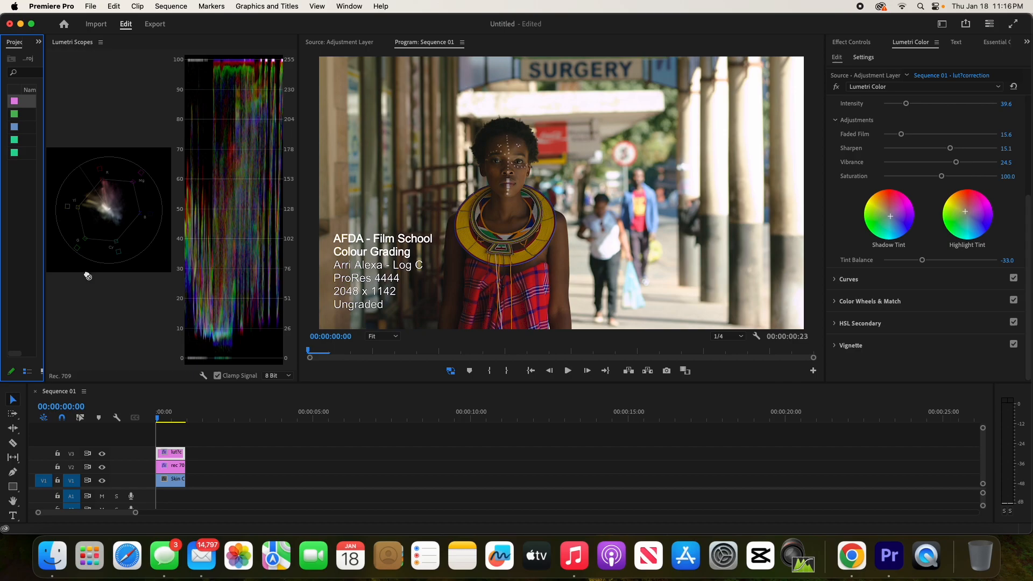
# - Place another copy of the adjustment layer on a new V4 track and trim it to the length of the clips below
pyautogui.moveTo(87, 276); pyautogui.dragTo(162, 438)
pyautogui.moveTo(308, 442); pyautogui.dragTo(185, 445)
pyautogui.click(174, 443)
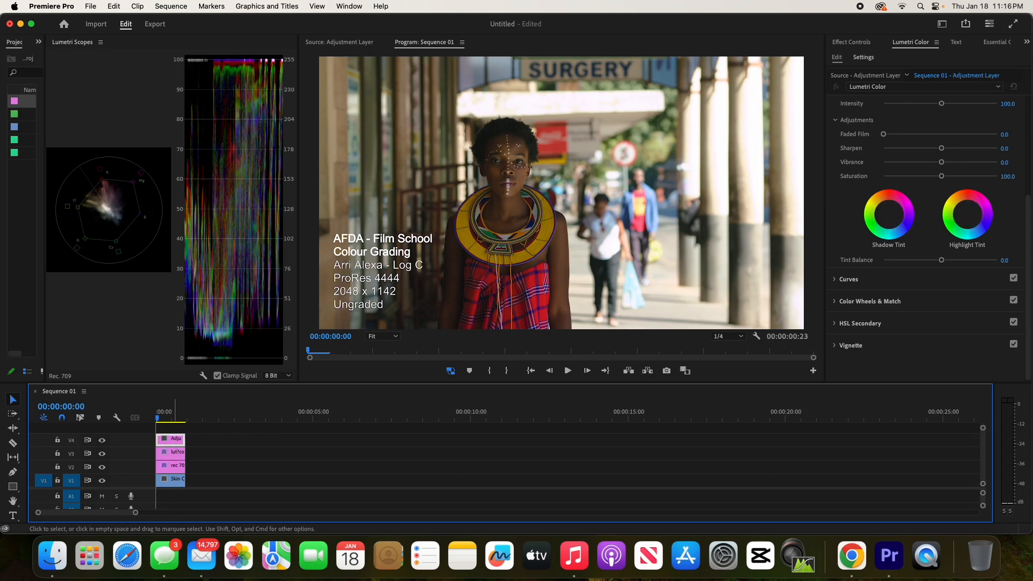
# - Rename the adjustment layer clip on V4 as "scurve"
pyautogui.rightClick(174, 443)
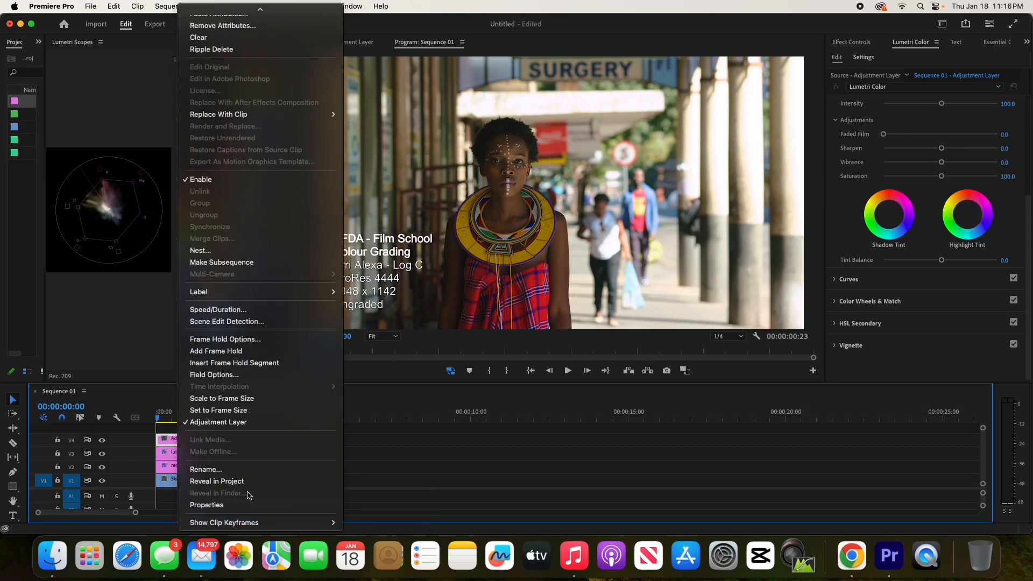
pyautogui.click(212, 469)
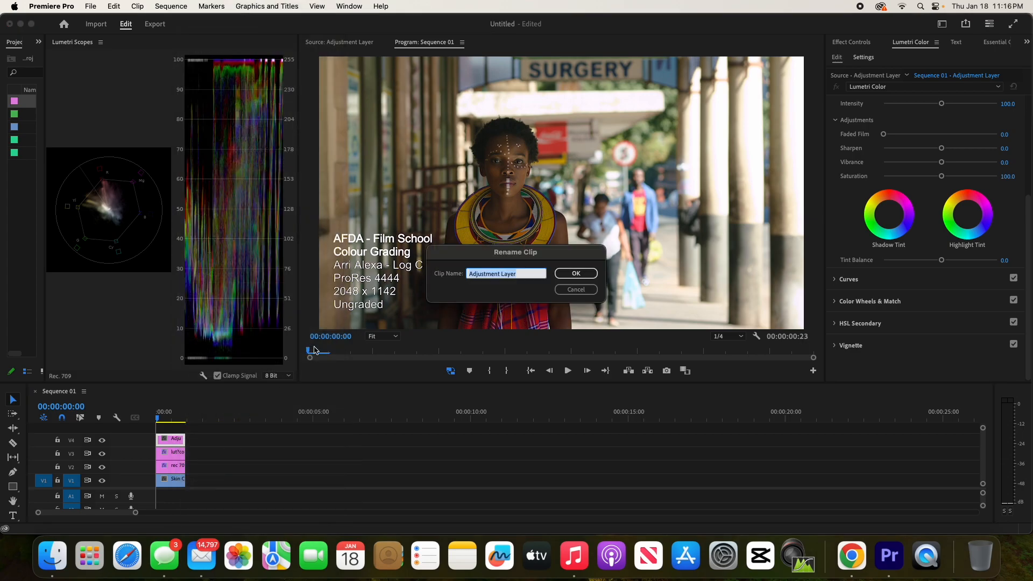
pyautogui.write('s')
pyautogui.click(573, 274)
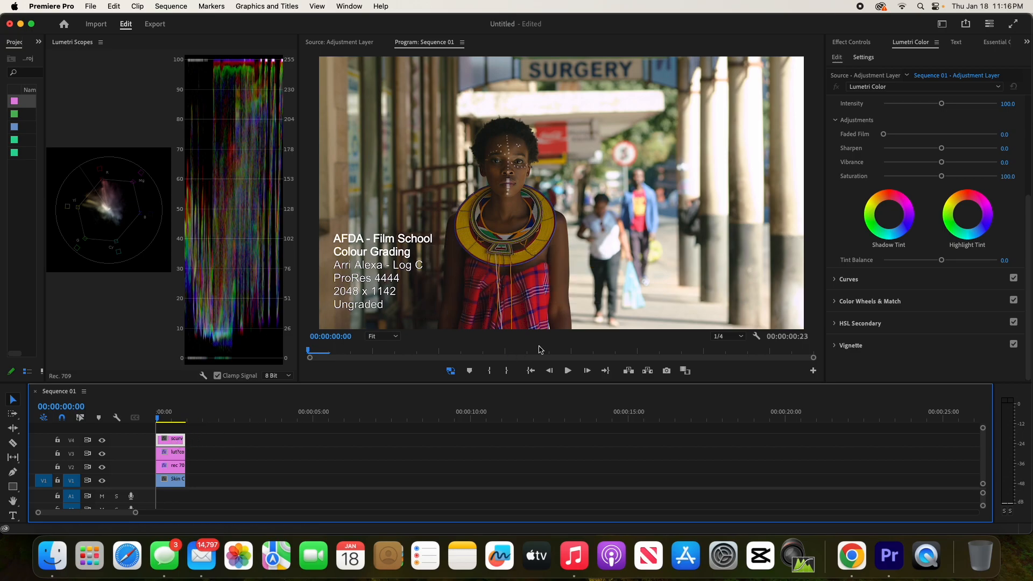
# - On the scurve layer's white RGB curve, raise the black endpoint slightly and lower the white endpoint slightly
pyautogui.click(836, 280)
pyautogui.scroll(-10, 911, 302)
pyautogui.scroll(5, 884, 248)
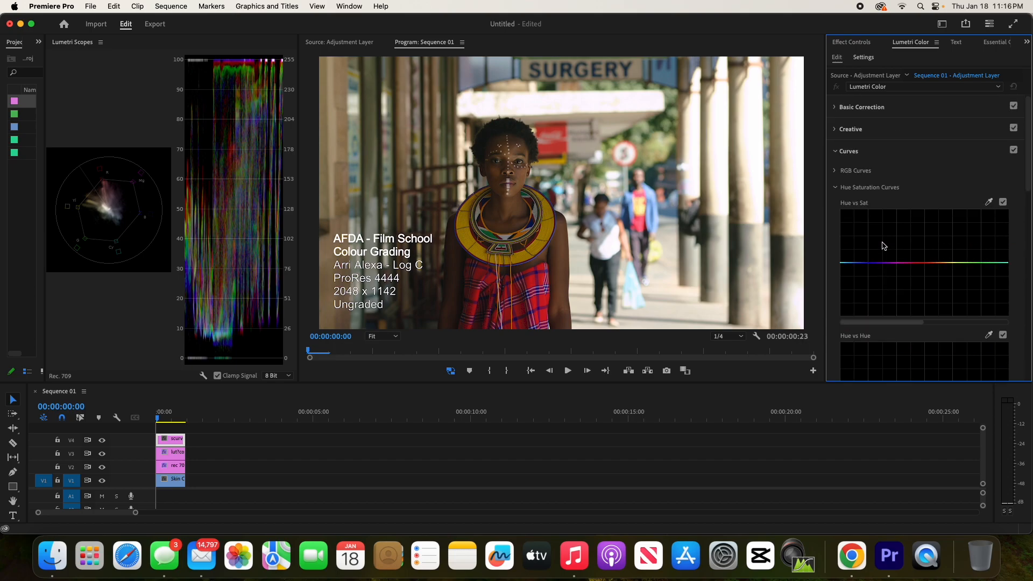
pyautogui.click(835, 171)
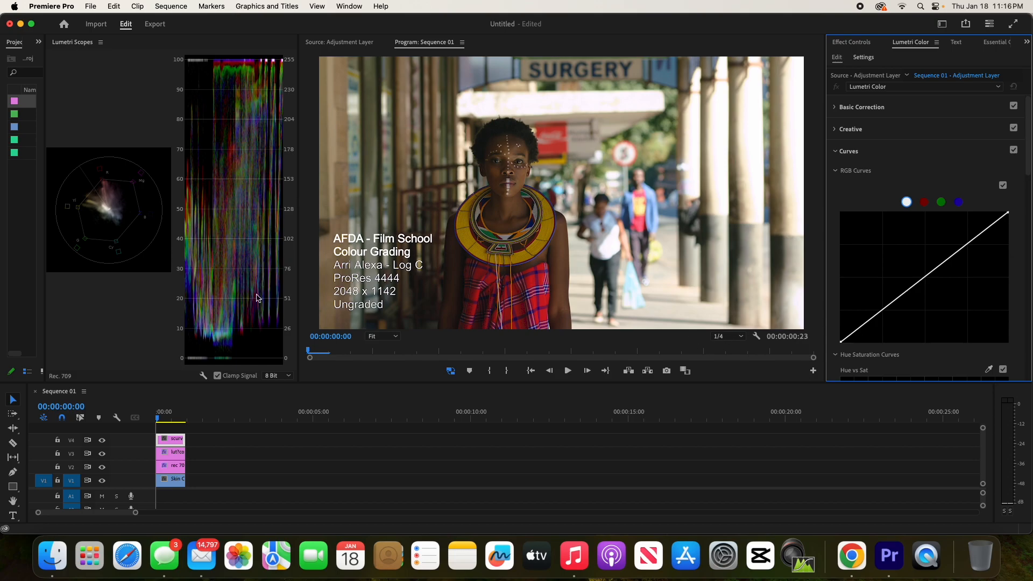
pyautogui.click(203, 375)
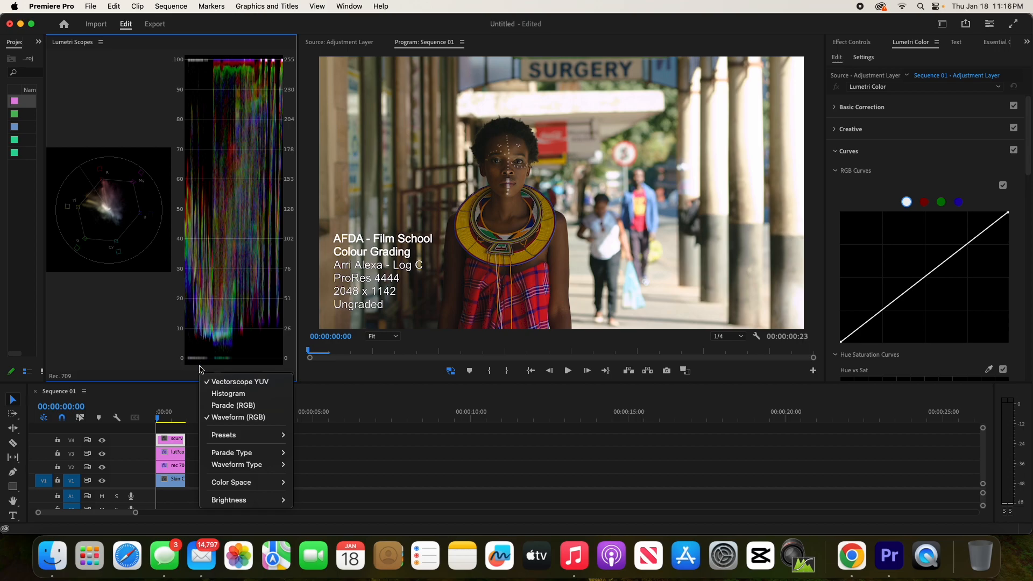
pyautogui.click(189, 375)
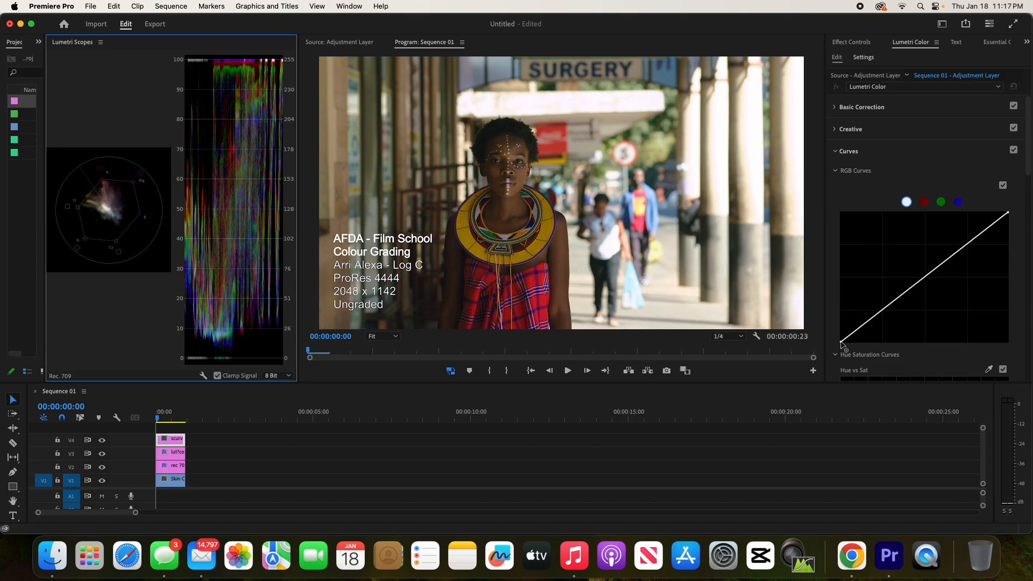
pyautogui.moveTo(841, 344); pyautogui.dragTo(840, 340)
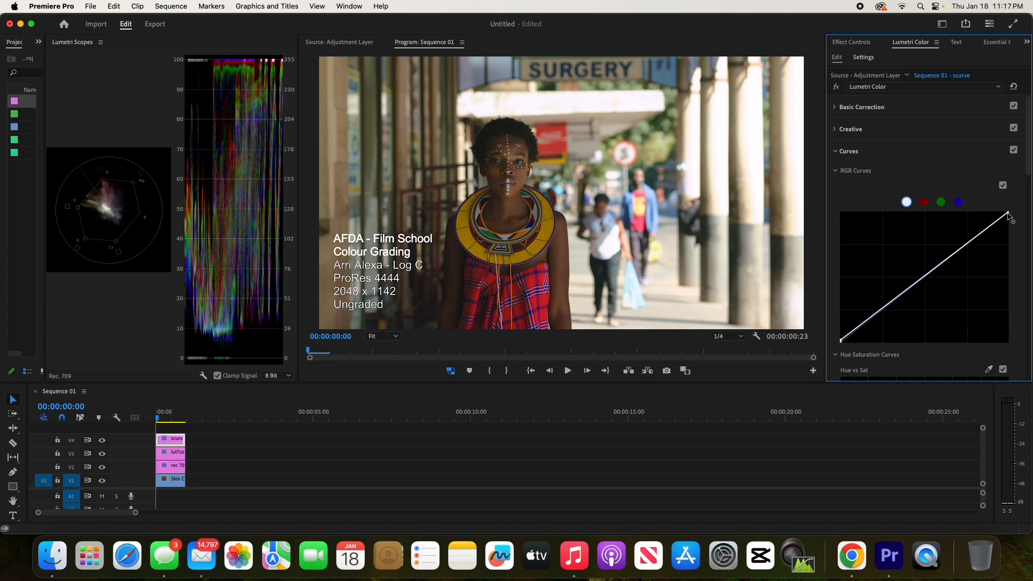
pyautogui.moveTo(1008, 213); pyautogui.dragTo(1009, 222)
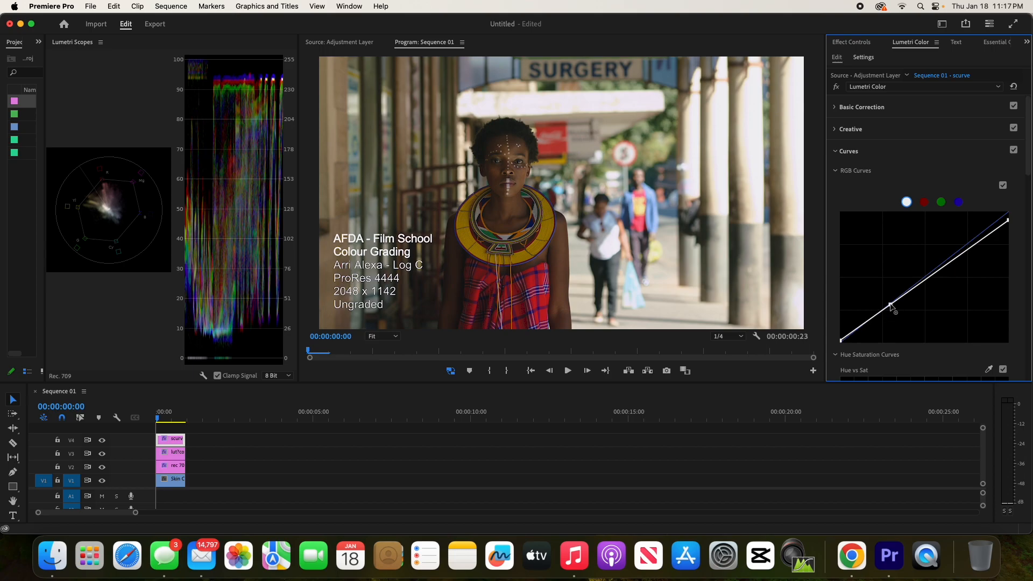
# - Shape the scurve layer's white RGB curve into a gentle S by lowering a shadow point and raising a highlight point slightly
pyautogui.click(960, 255)
pyautogui.moveTo(890, 304); pyautogui.dragTo(891, 307)
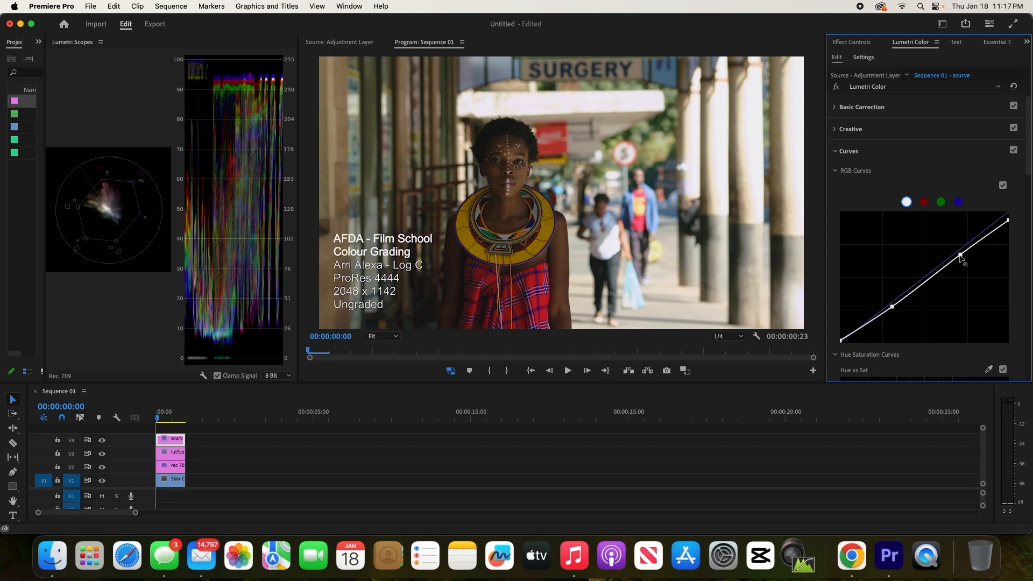
pyautogui.moveTo(961, 256); pyautogui.dragTo(958, 253)
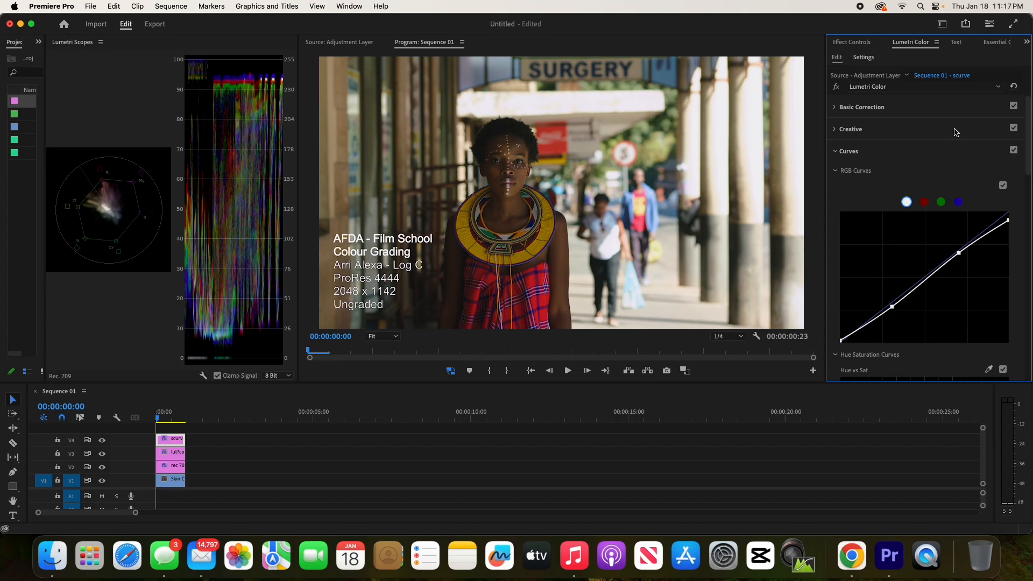
# - Toggle the scurve layer's Curves adjustments off and on twice to compare the image with and without the S-curve
pyautogui.click(1014, 150)
pyautogui.click(1014, 151)
pyautogui.click(1014, 151)
pyautogui.click(1014, 150)
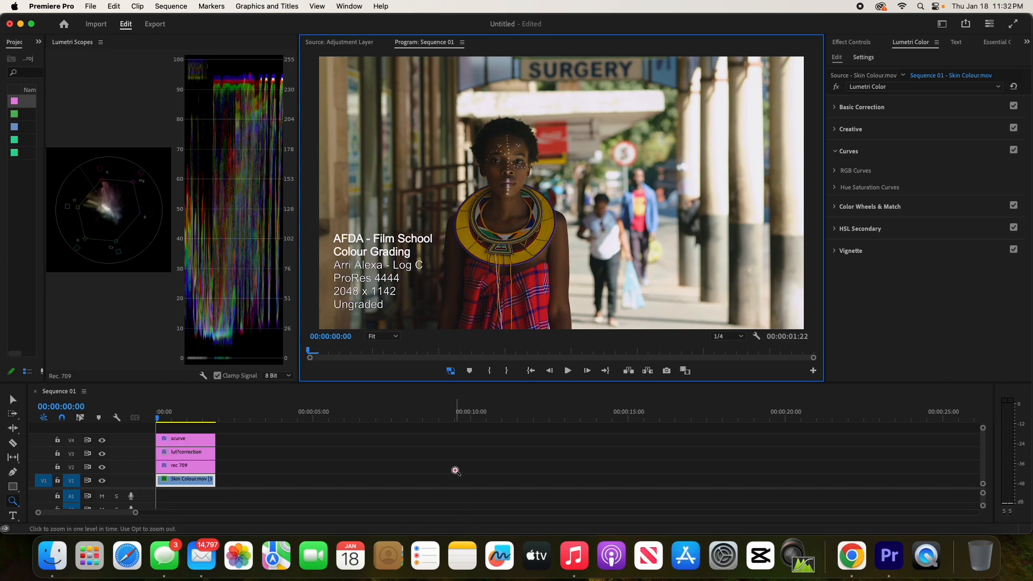
# - Enlarge the program view to 200% centred on the woman's face and hide the RGB waveform, keeping only the Vectorscope YUV
pyautogui.click(392, 337)
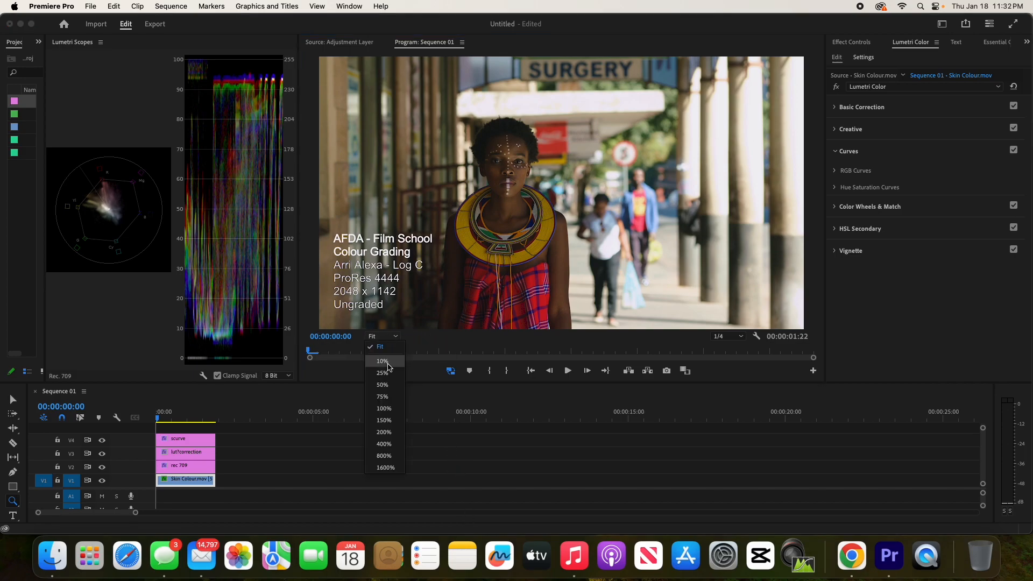
pyautogui.click(393, 430)
pyautogui.moveTo(565, 330); pyautogui.dragTo(518, 330)
pyautogui.moveTo(813, 202)
pyautogui.mouseDown()
pyautogui.moveTo(812, 183)
pyautogui.moveTo(811, 191)
pyautogui.mouseUp()
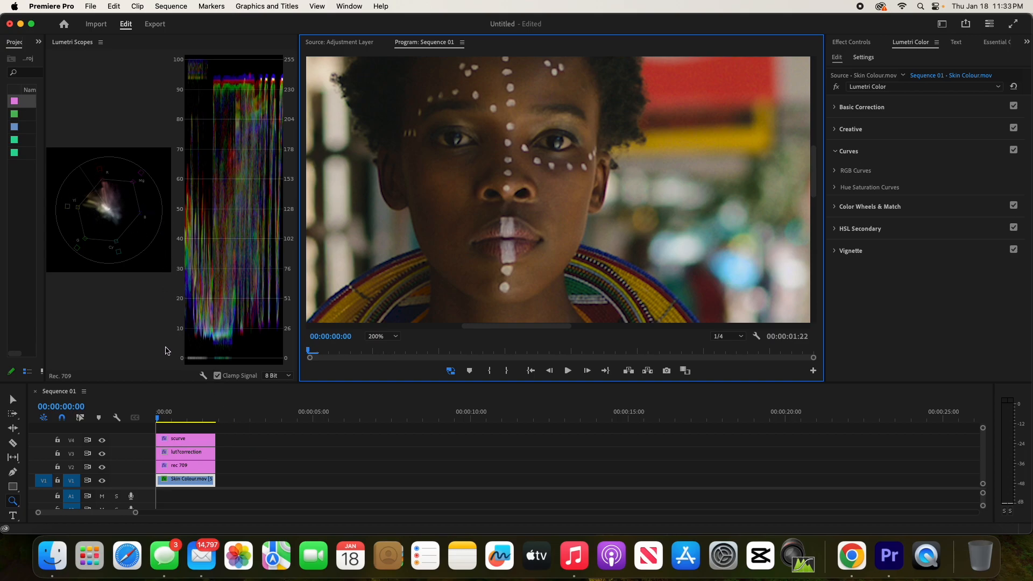
pyautogui.click(203, 378)
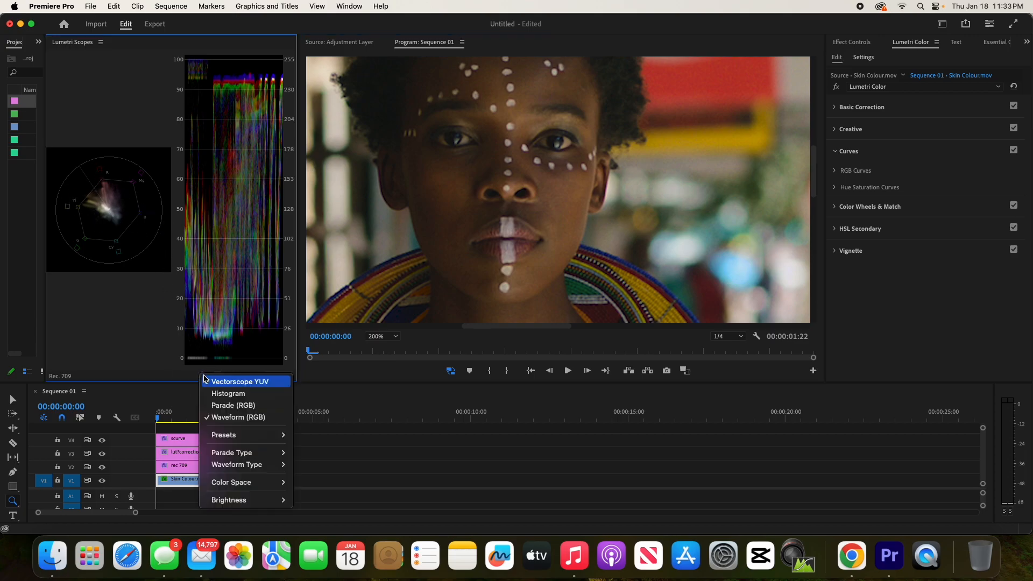
pyautogui.click(221, 418)
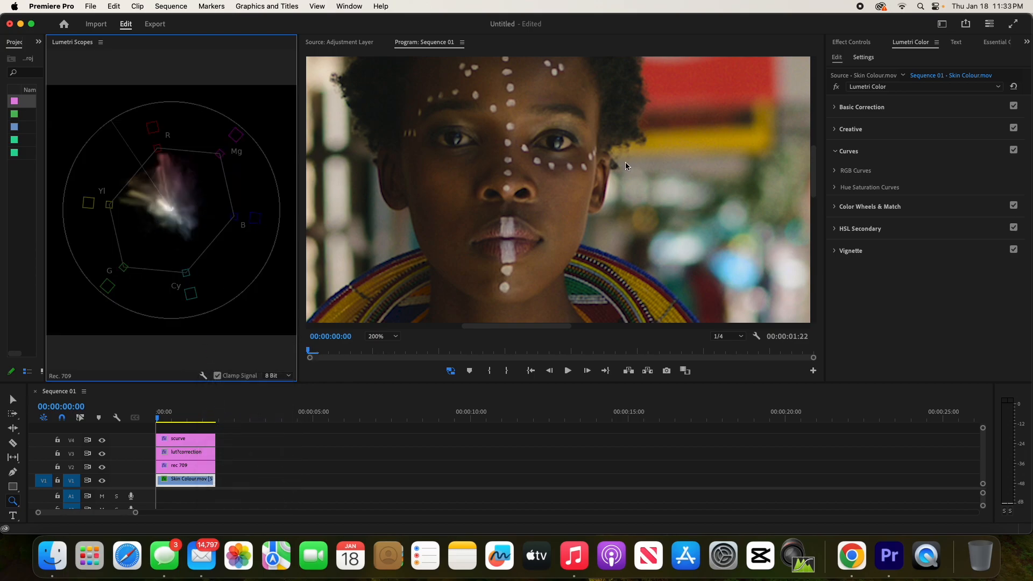
# - Draw a closed five-point free-form opacity mask on the Skin Colour.mov clip around the cheek beside the mouth to isolate skin
pyautogui.click(860, 43)
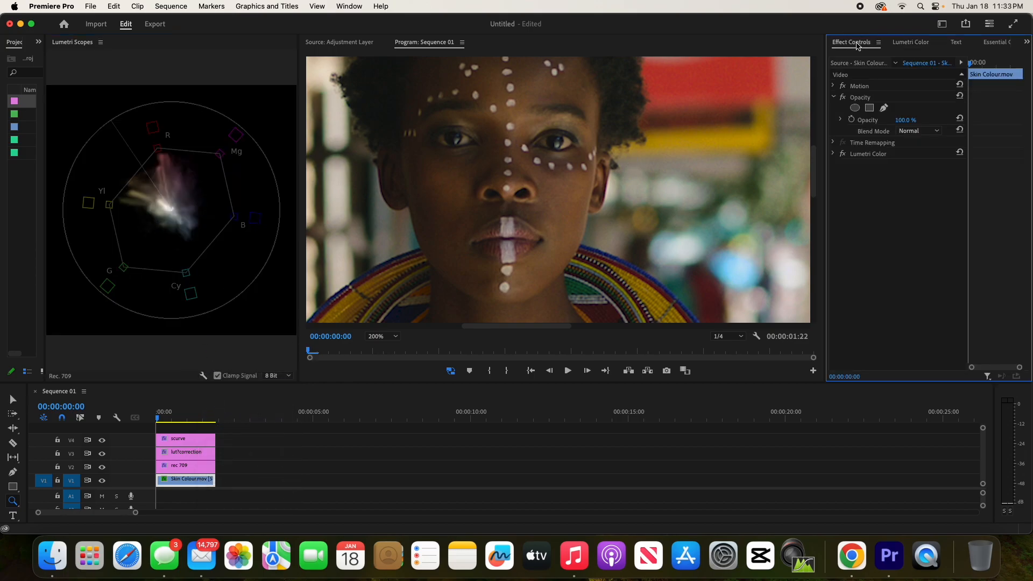
pyautogui.click(882, 108)
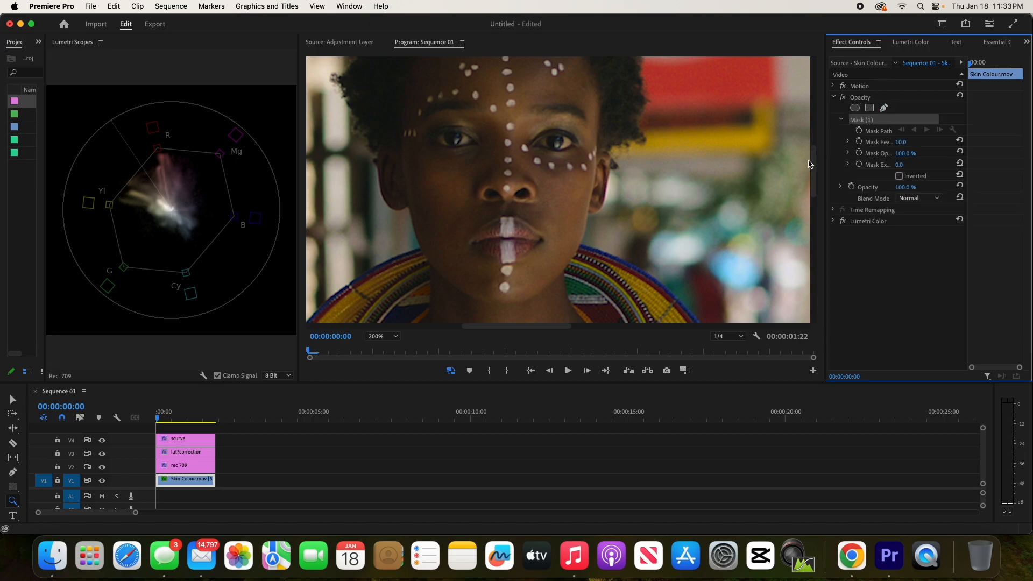
pyautogui.click(563, 178)
pyautogui.click(582, 213)
pyautogui.click(573, 248)
pyautogui.click(546, 252)
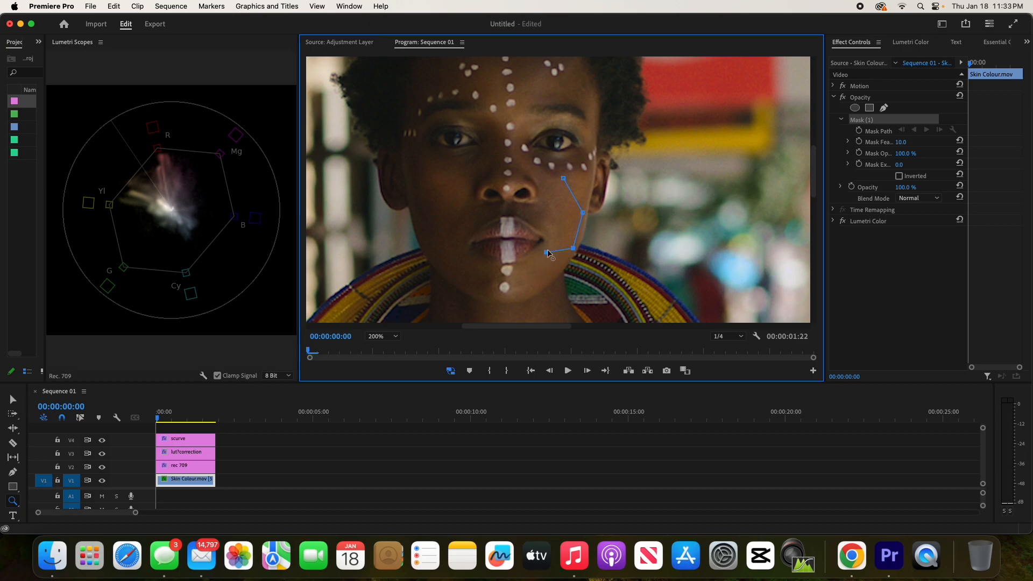
pyautogui.click(546, 191)
pyautogui.click(563, 178)
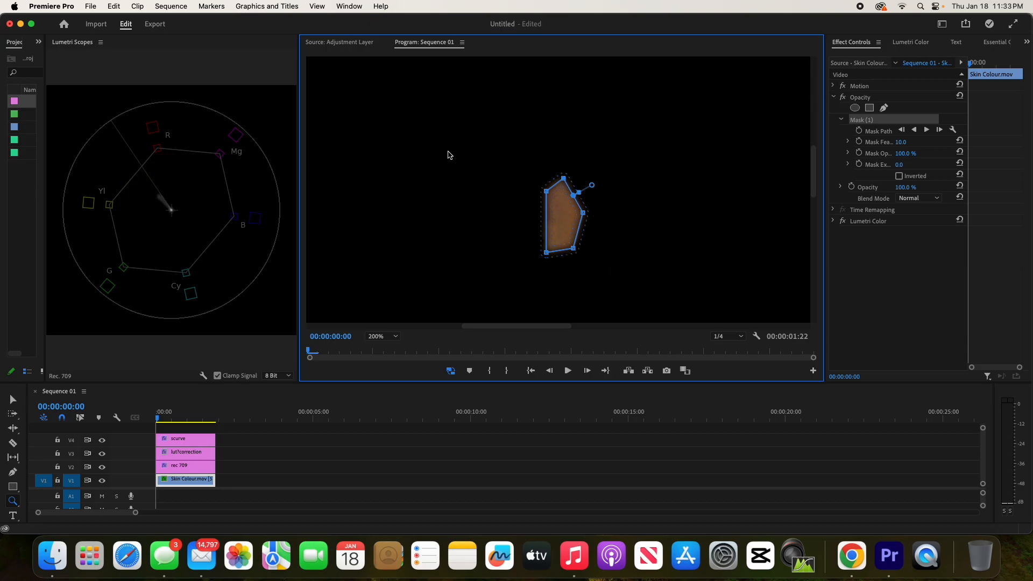
# - Sample the masked skin for the Hue vs Hue curve and raise its middle orange point slightly towards the vectorscope's skin-tone line
pyautogui.click(902, 43)
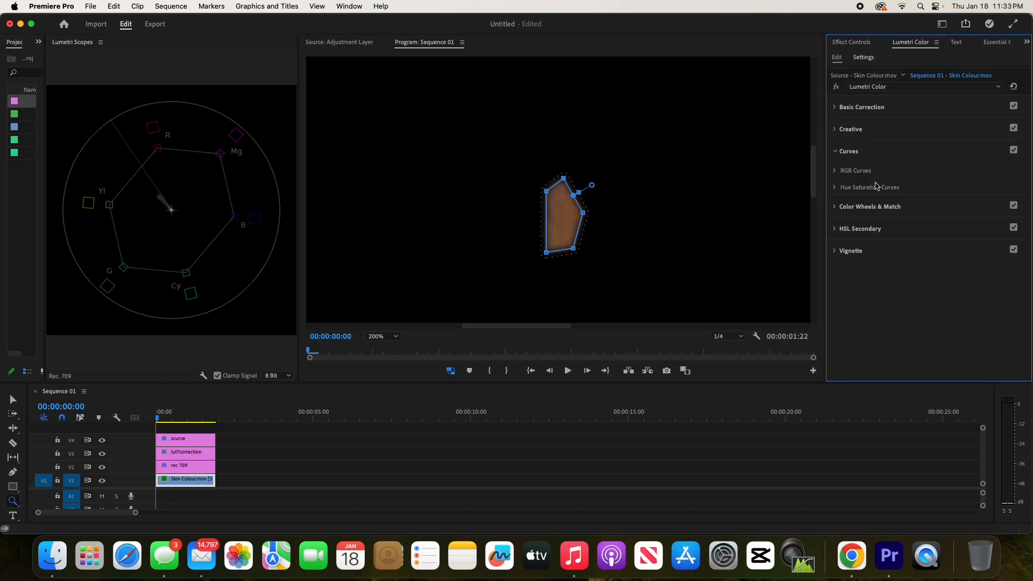
pyautogui.click(834, 188)
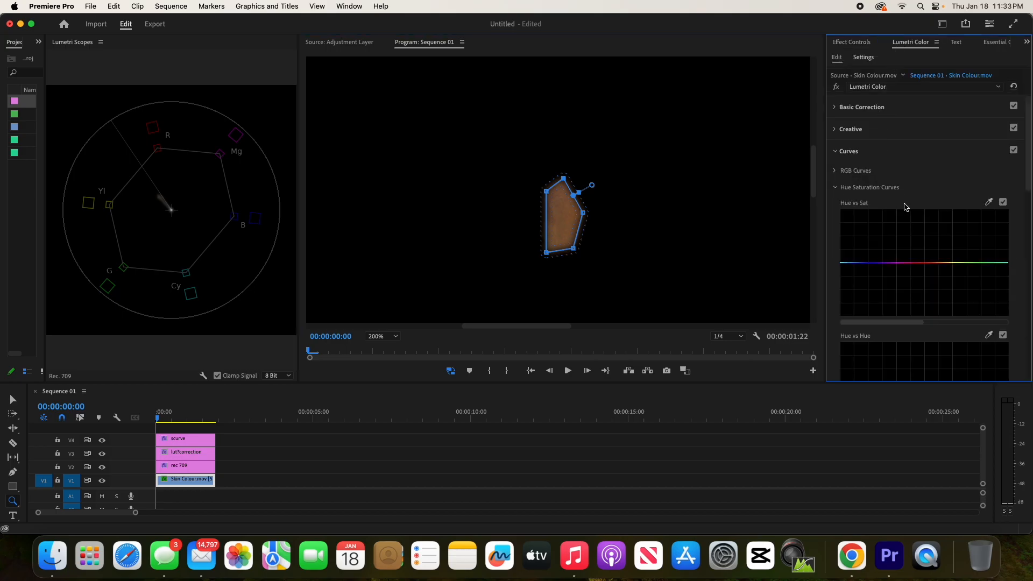
pyautogui.scroll(-3, 872, 266)
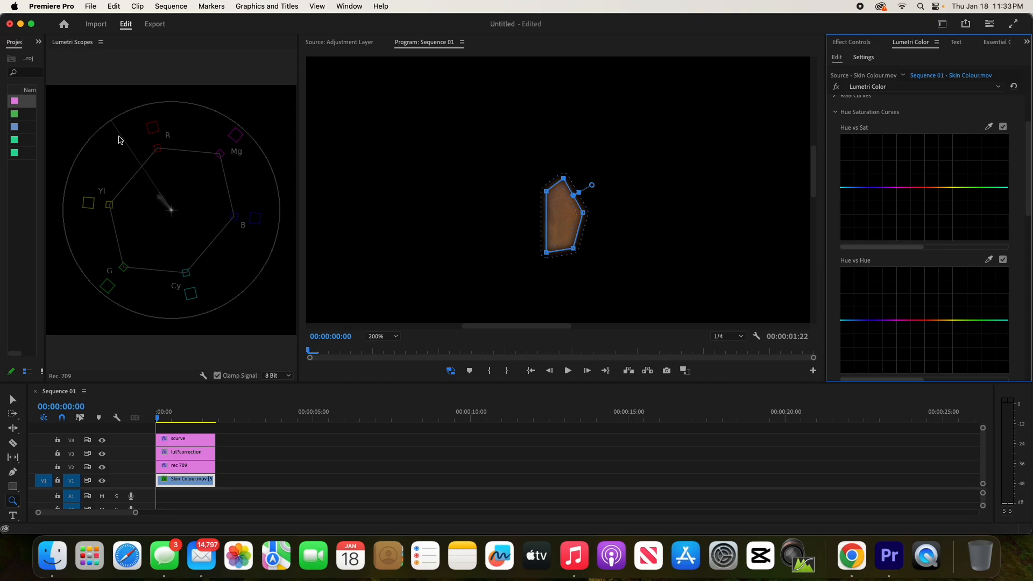
pyautogui.click(988, 260)
pyautogui.click(943, 321)
pyautogui.moveTo(943, 322); pyautogui.dragTo(942, 319)
# - Start a second free-form opacity mask on the Skin Colour.mov clip to reveal the whole image, and set the program view to Fit
pyautogui.click(861, 45)
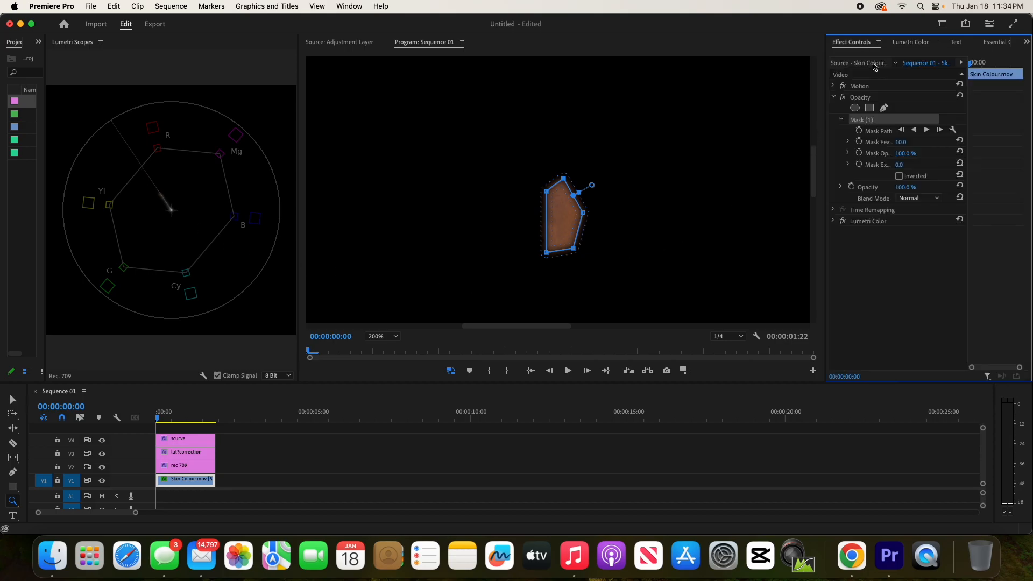
pyautogui.click(884, 108)
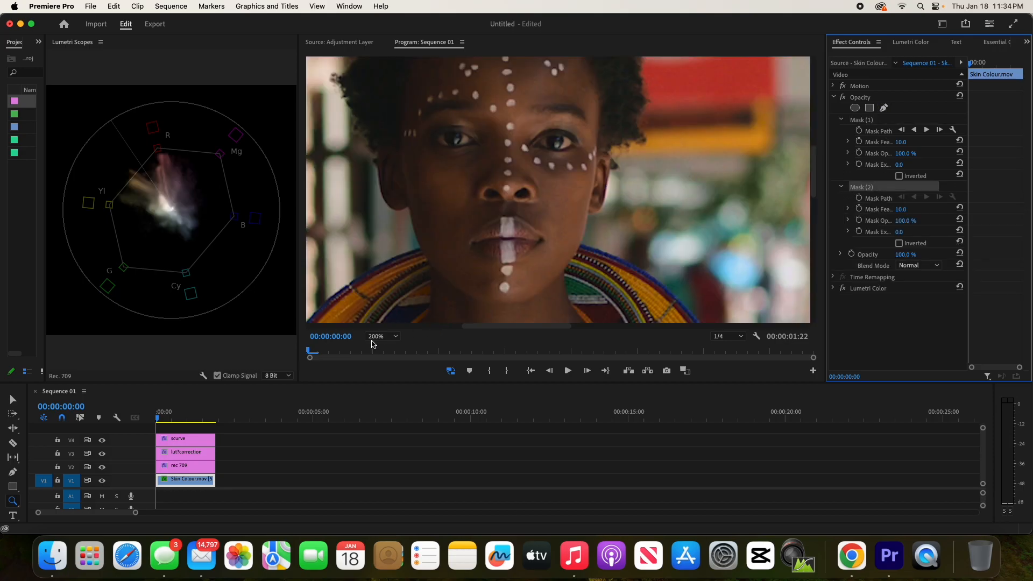
pyautogui.click(387, 341)
pyautogui.click(390, 348)
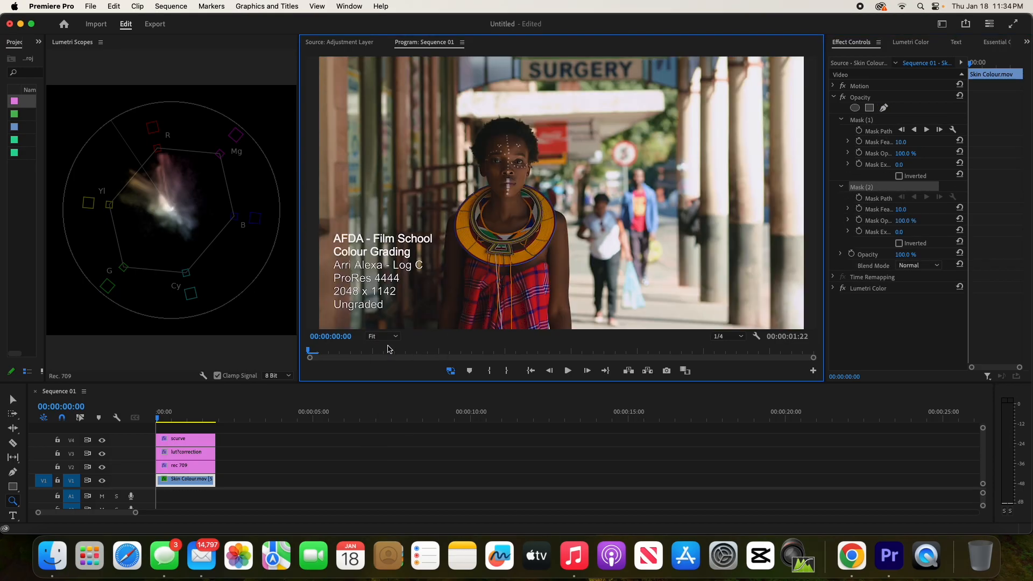
# - Frame the face at 150% in the program view and compare the skin tone with the Hue vs Hue curve off and on
pyautogui.click(381, 336)
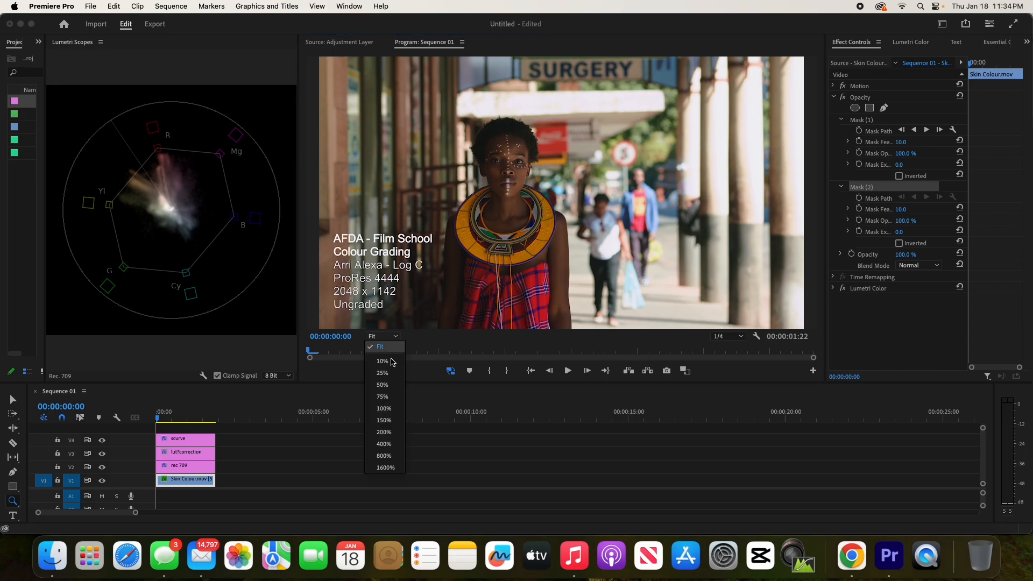
pyautogui.click(388, 432)
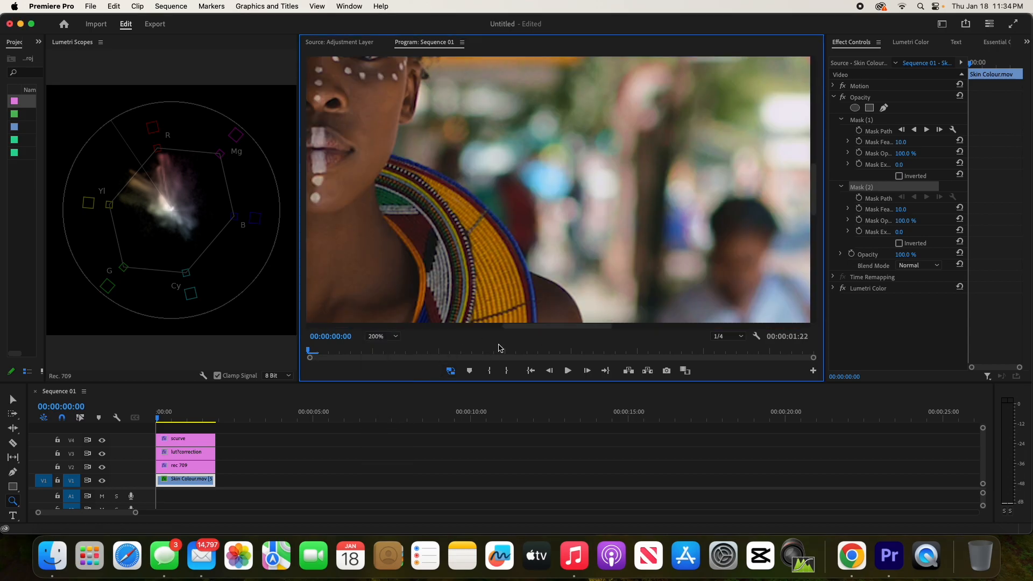
pyautogui.moveTo(540, 326); pyautogui.dragTo(491, 327)
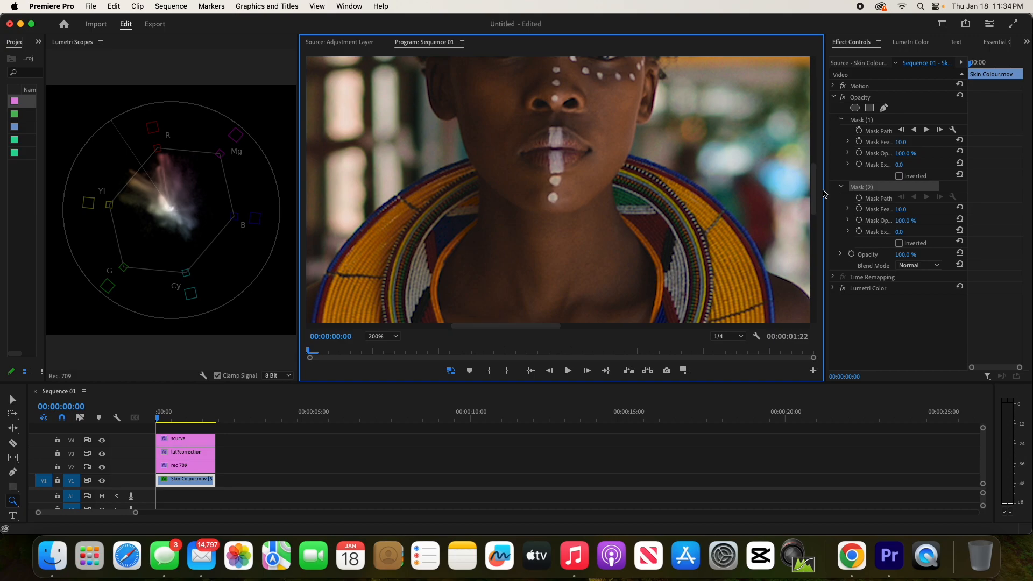
pyautogui.moveTo(812, 194); pyautogui.dragTo(813, 180)
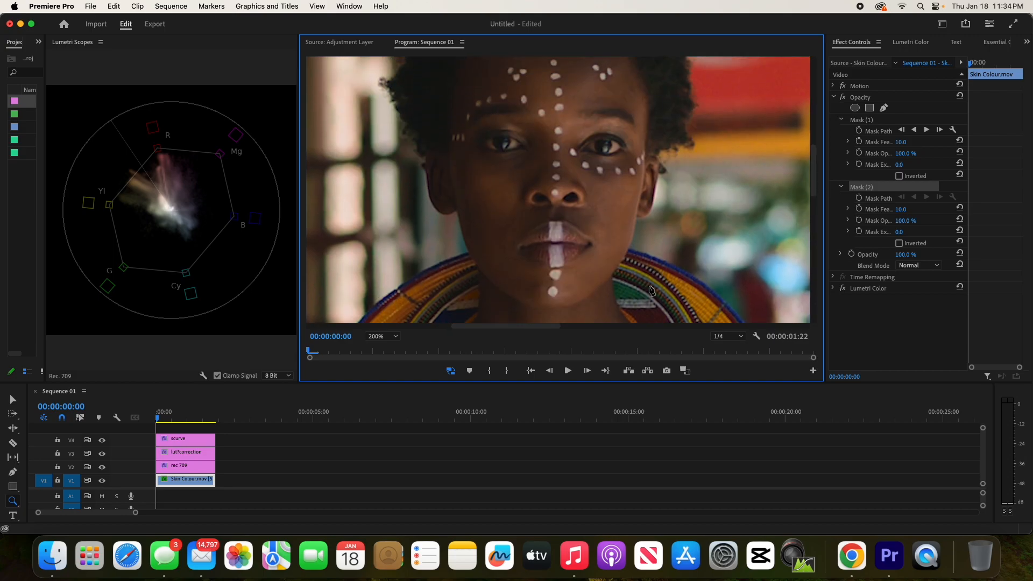
pyautogui.click(396, 337)
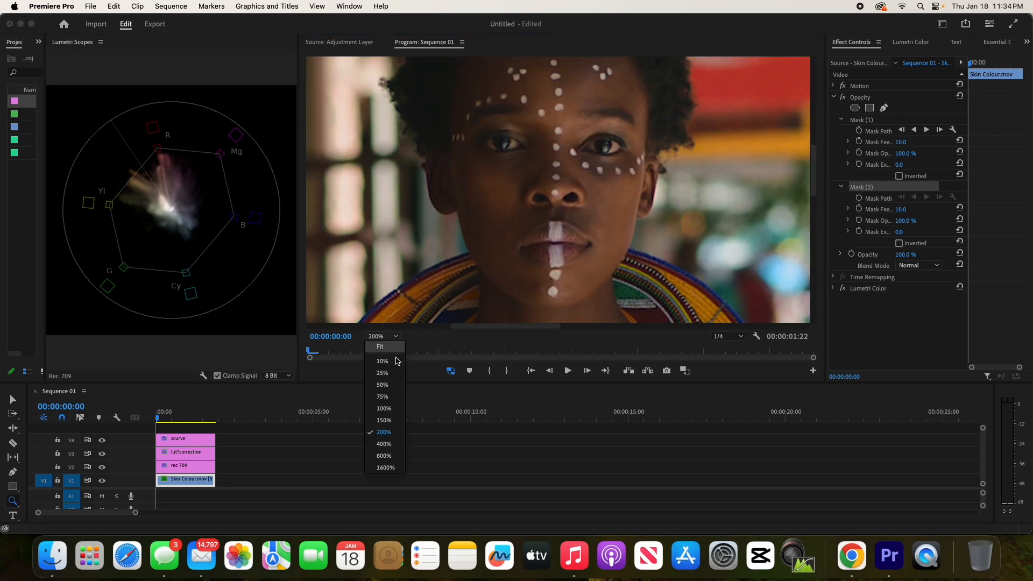
pyautogui.click(386, 421)
pyautogui.moveTo(554, 326); pyautogui.dragTo(509, 327)
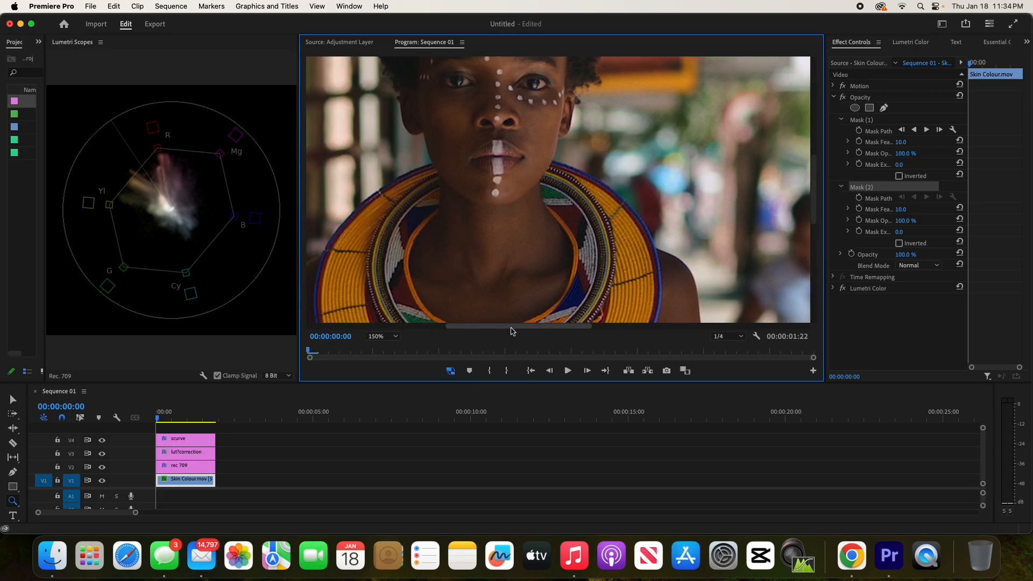
pyautogui.moveTo(816, 208); pyautogui.dragTo(813, 181)
pyautogui.click(918, 43)
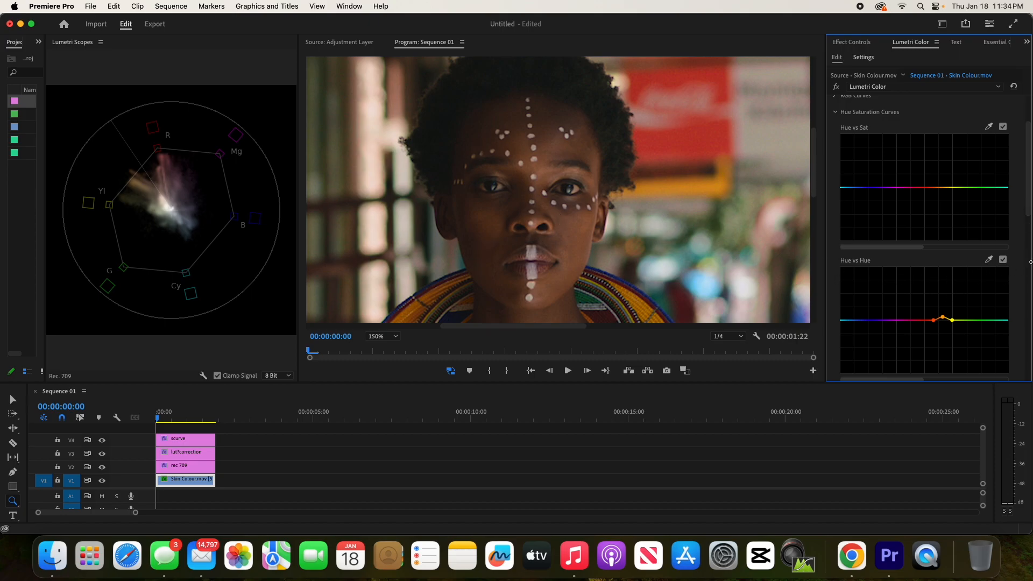
pyautogui.click(1003, 260)
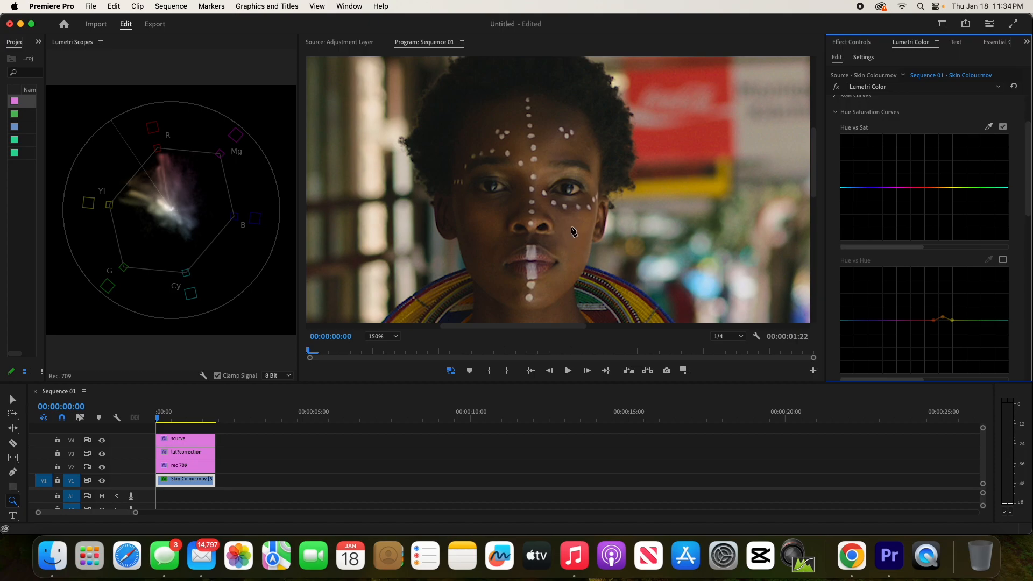
pyautogui.click(1003, 261)
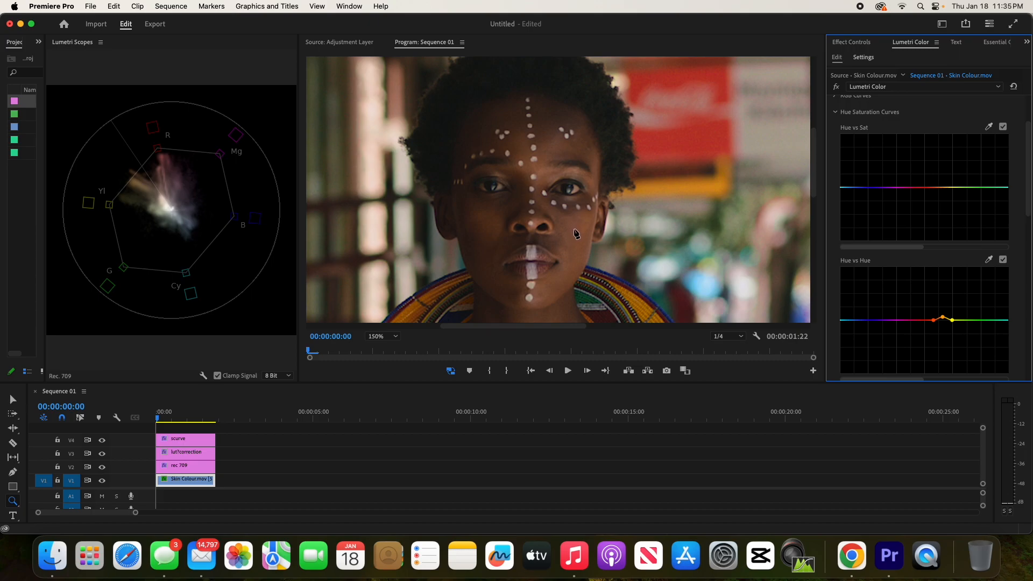
# - Fit the full frame in the program view and toggle the Hue vs Hue curve off and on twice to compare the image
pyautogui.scroll(1, 879, 344)
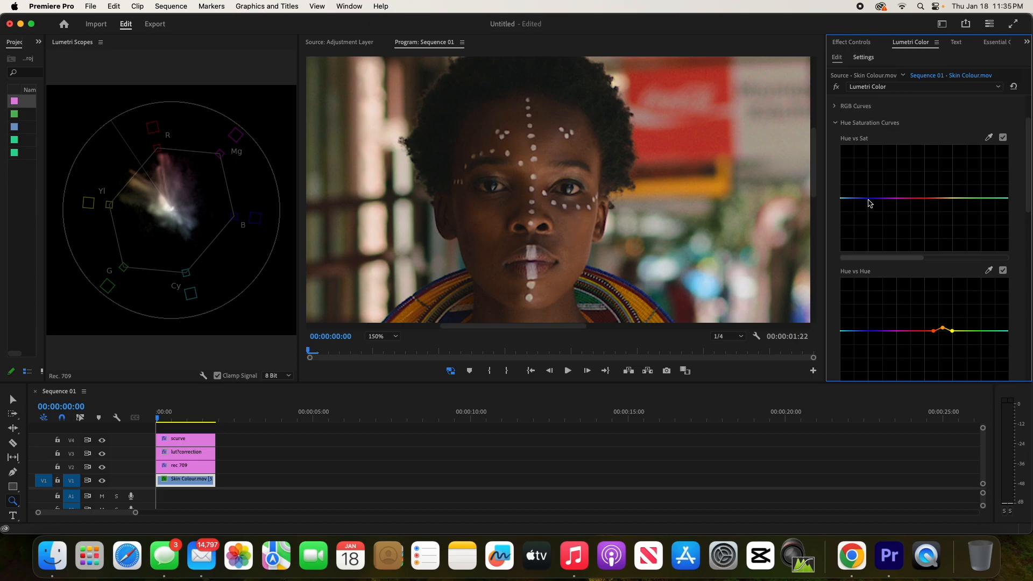
pyautogui.click(377, 336)
pyautogui.click(379, 347)
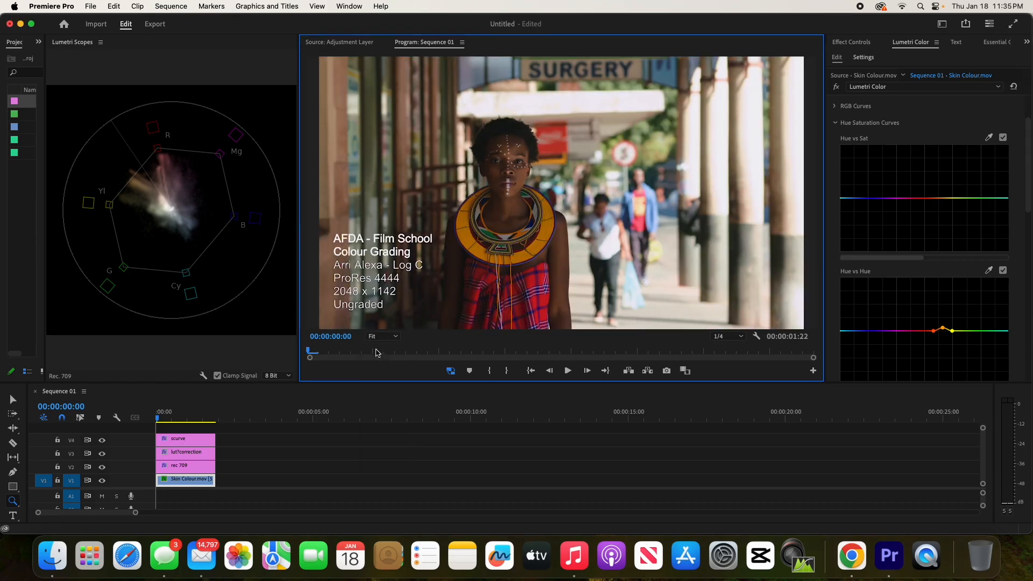
pyautogui.click(1002, 271)
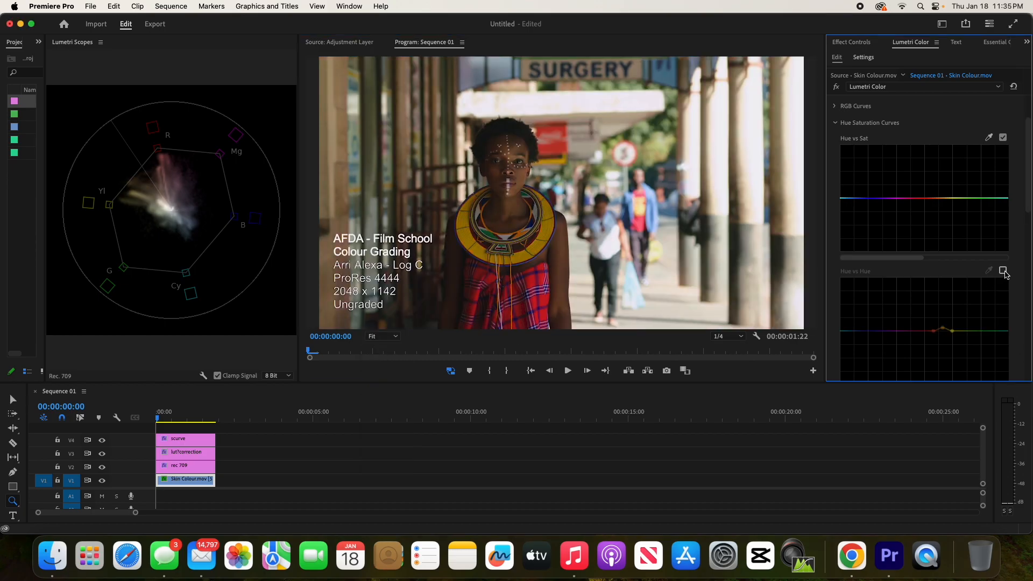
pyautogui.click(1002, 270)
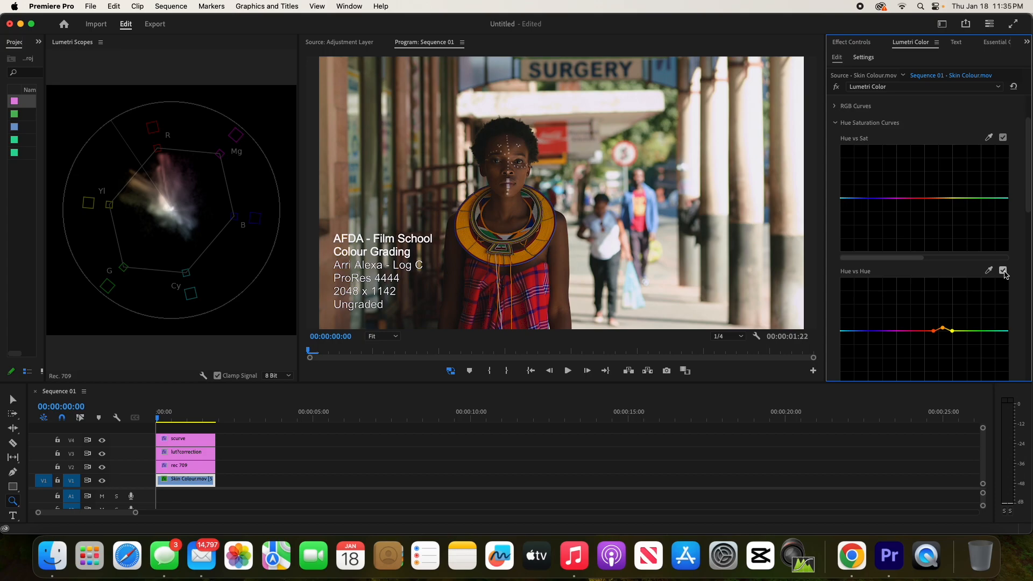
pyautogui.click(1002, 270)
pyautogui.click(1002, 271)
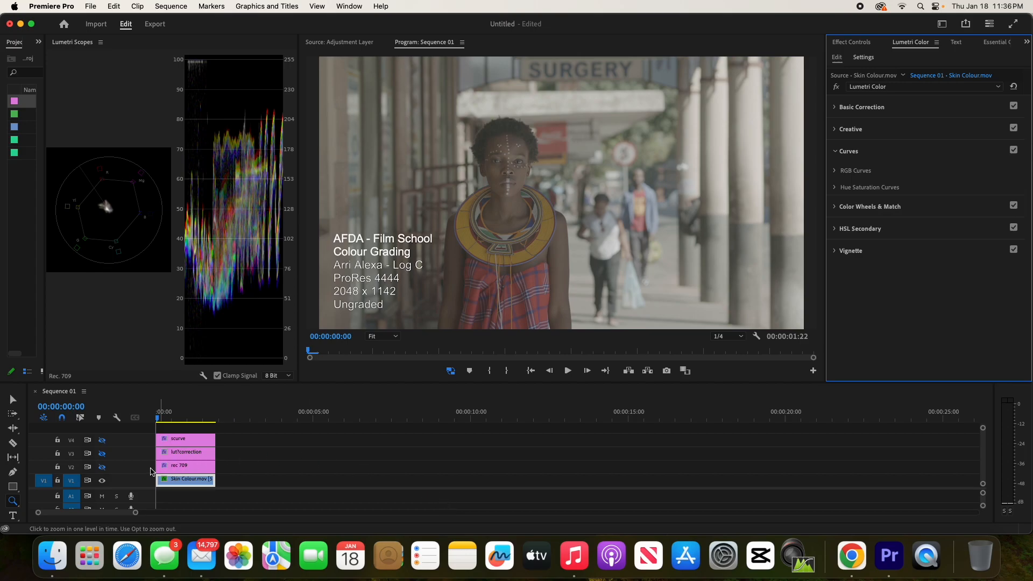
# - Turn on the output of tracks V2, V3 and V4 one by one to show the rec 709, lut and scurve layers building the grade
pyautogui.click(101, 468)
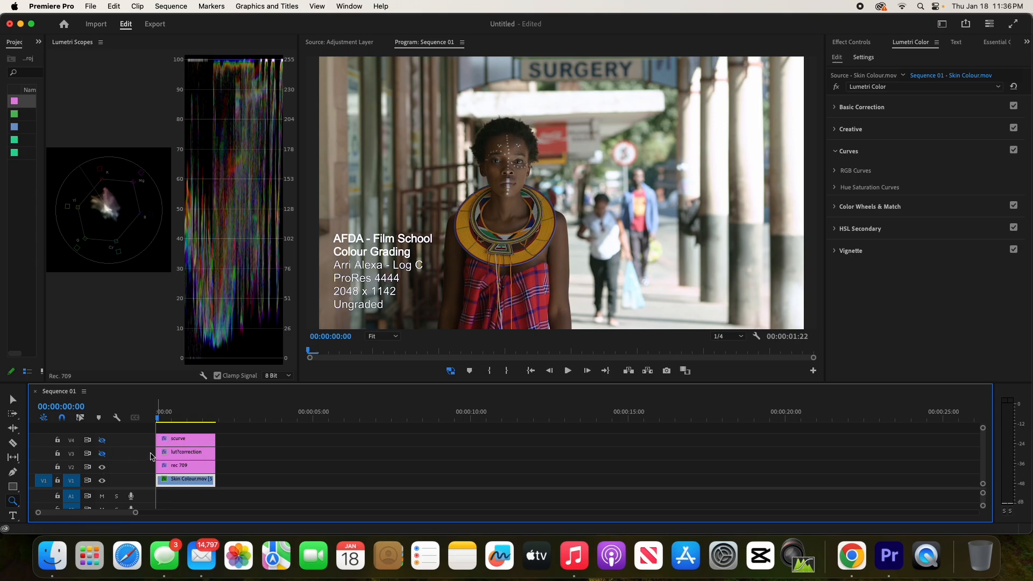
pyautogui.click(102, 454)
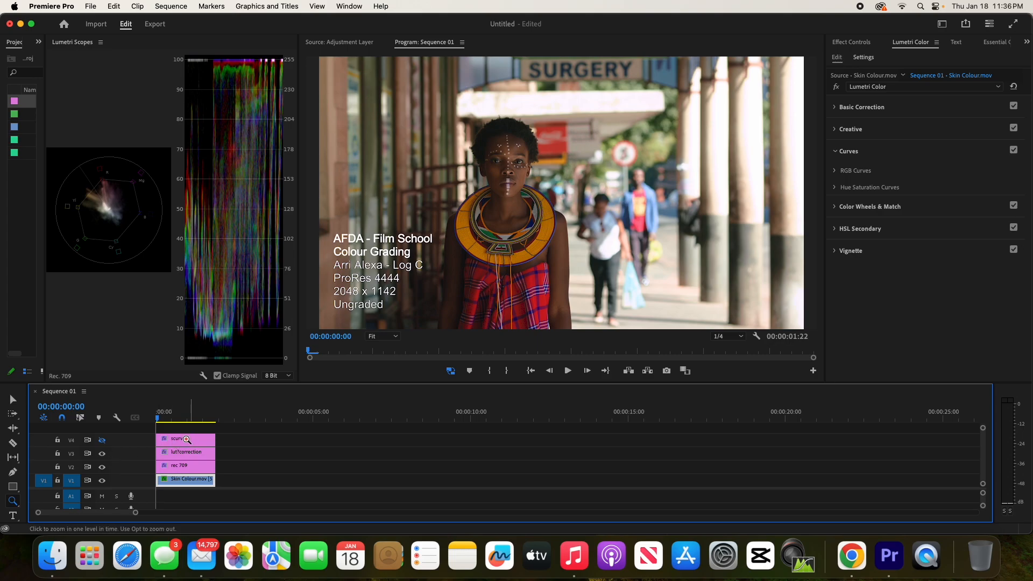
pyautogui.click(103, 441)
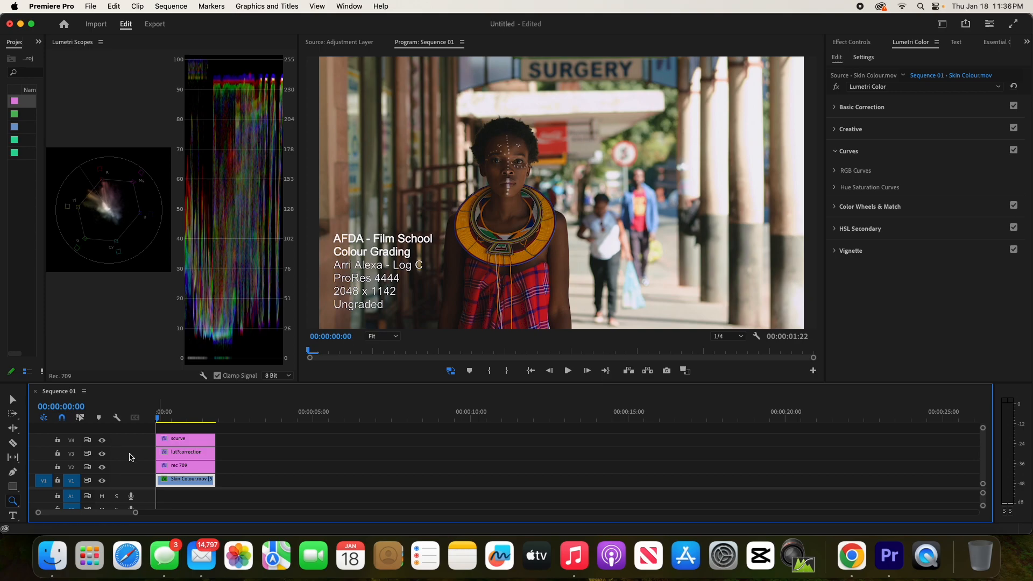